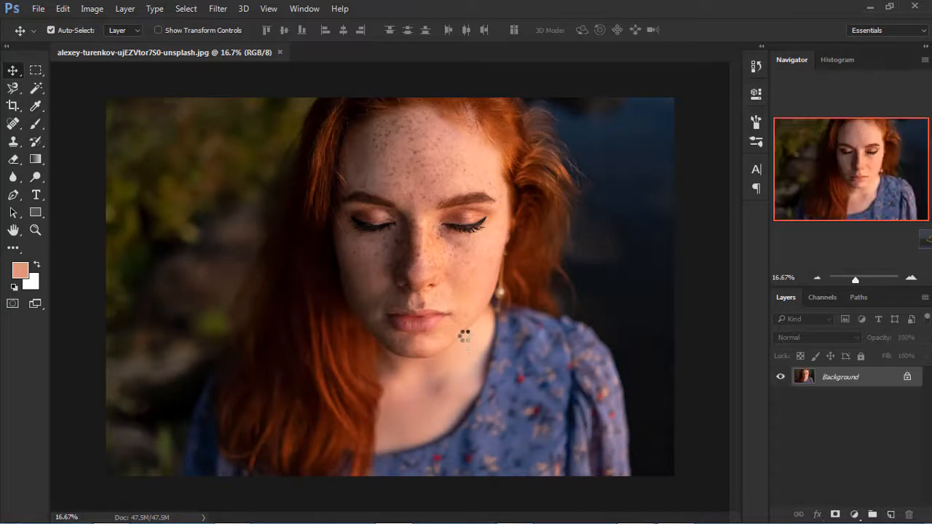
# Unlock the Background layer and duplicate the portrait onto a second layer.
pyautogui.click(902, 377)
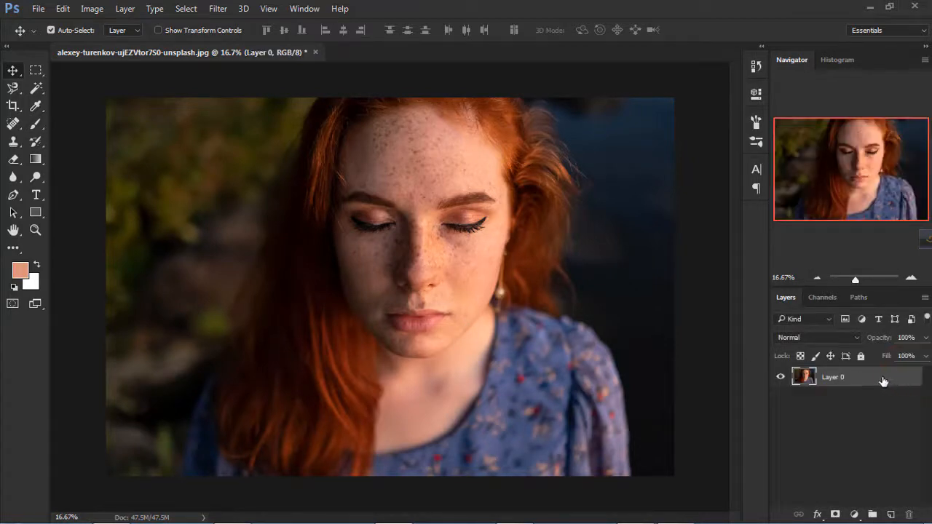
pyautogui.moveTo(882, 380); pyautogui.dragTo(891, 515)
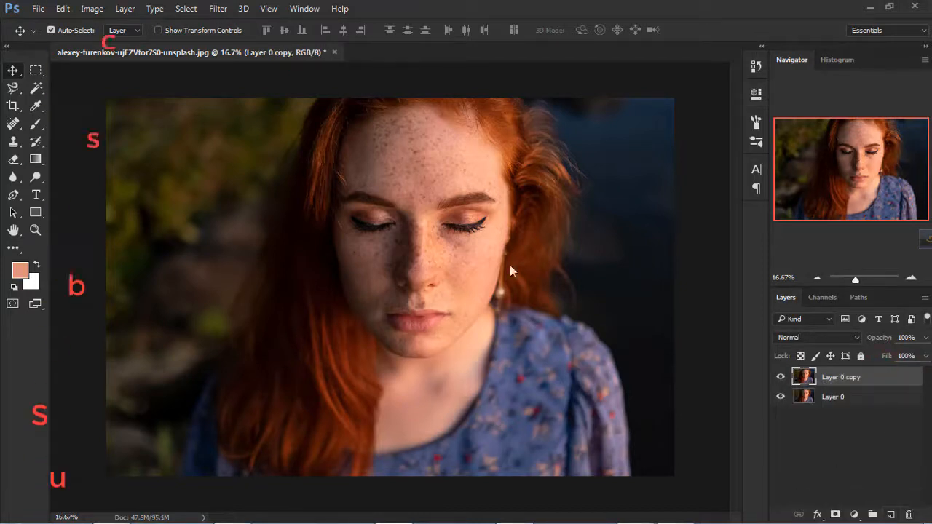
# Invert the duplicated layer's colours and set its blend mode to Vivid Light.
pyautogui.click(92, 9)
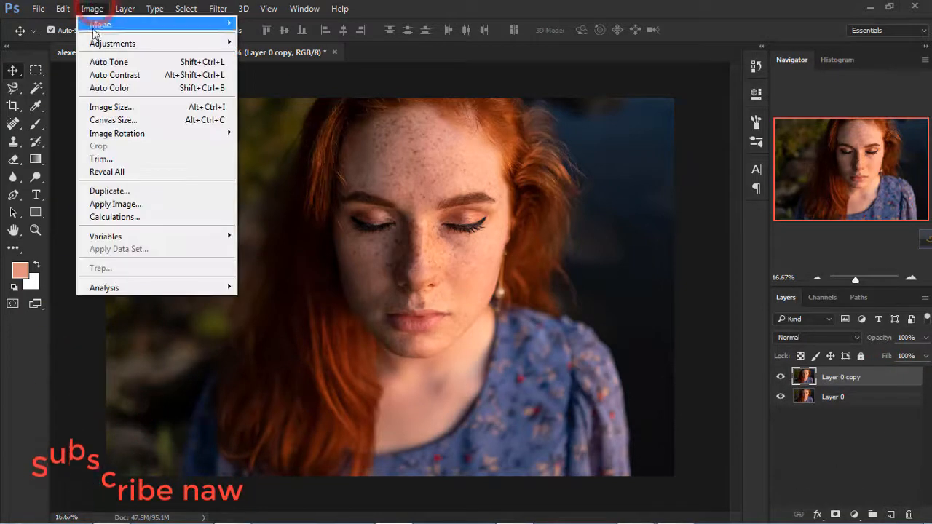
pyautogui.moveTo(109, 43)
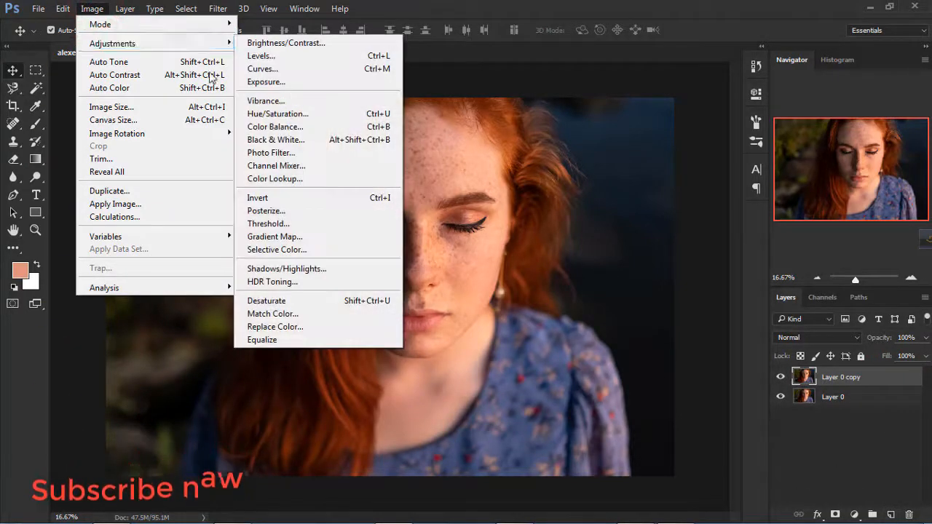
pyautogui.click(383, 200)
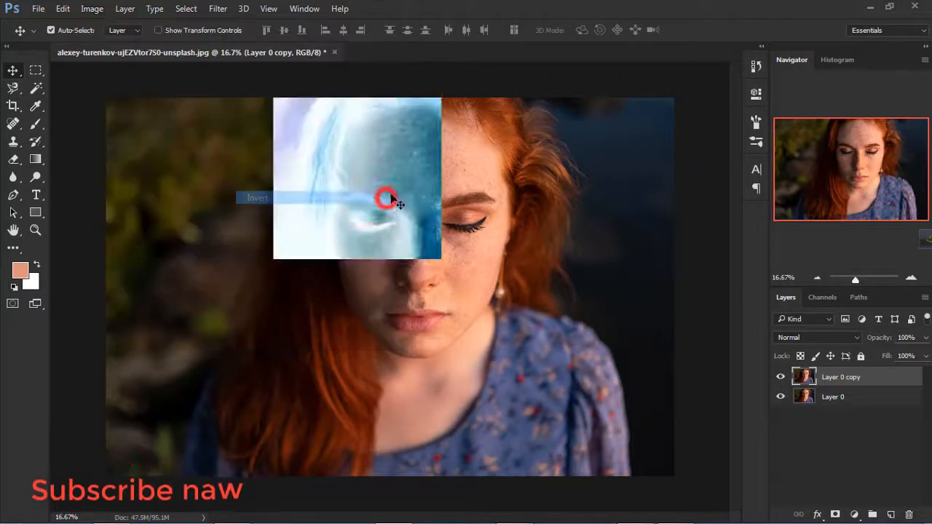
pyautogui.click(803, 338)
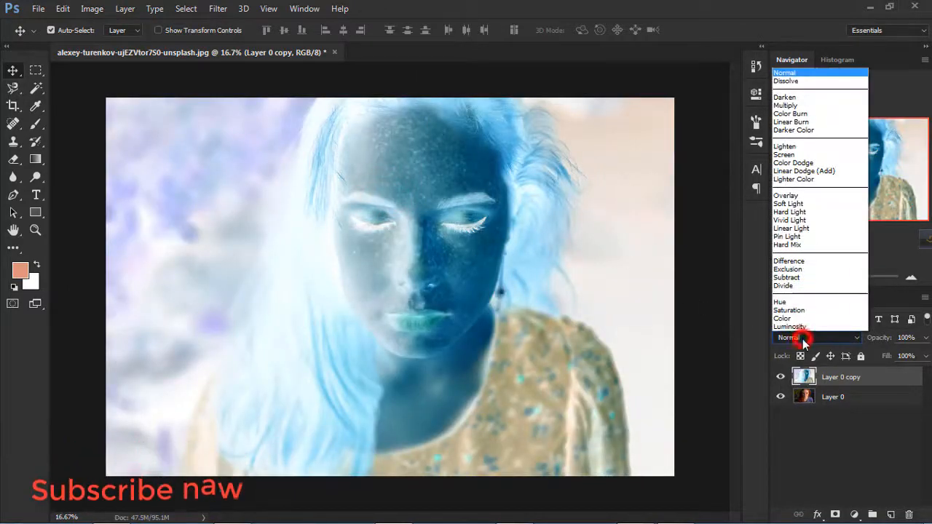
pyautogui.click(790, 221)
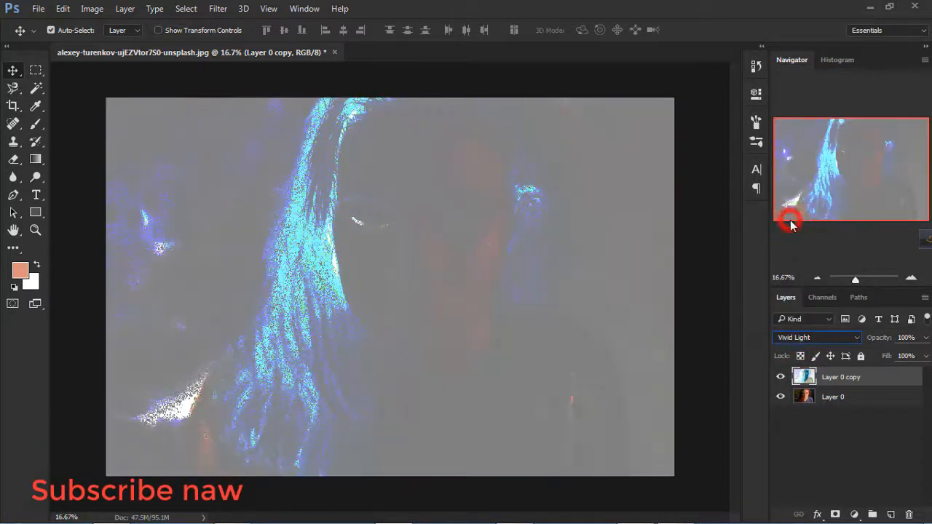
# Apply a High Pass filter with a 35-pixel radius to the inverted layer copy.
pyautogui.click(218, 9)
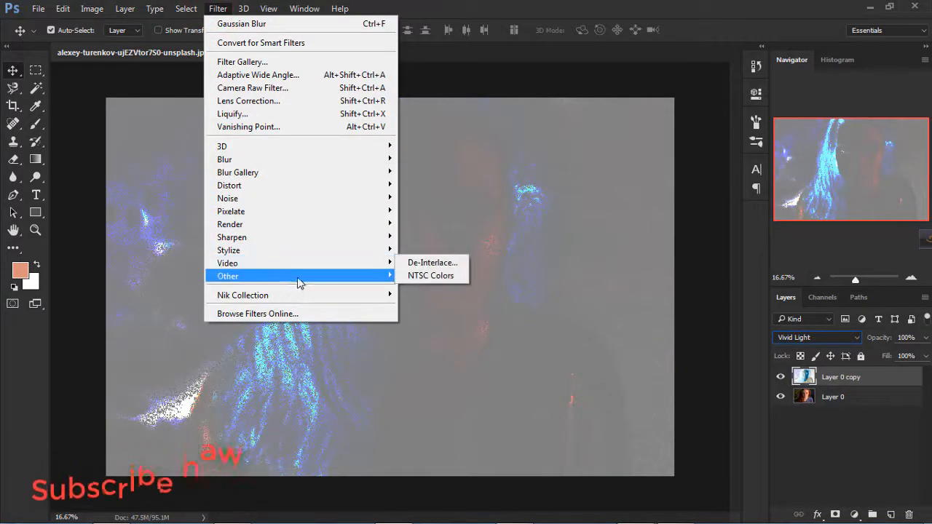
pyautogui.moveTo(389, 281)
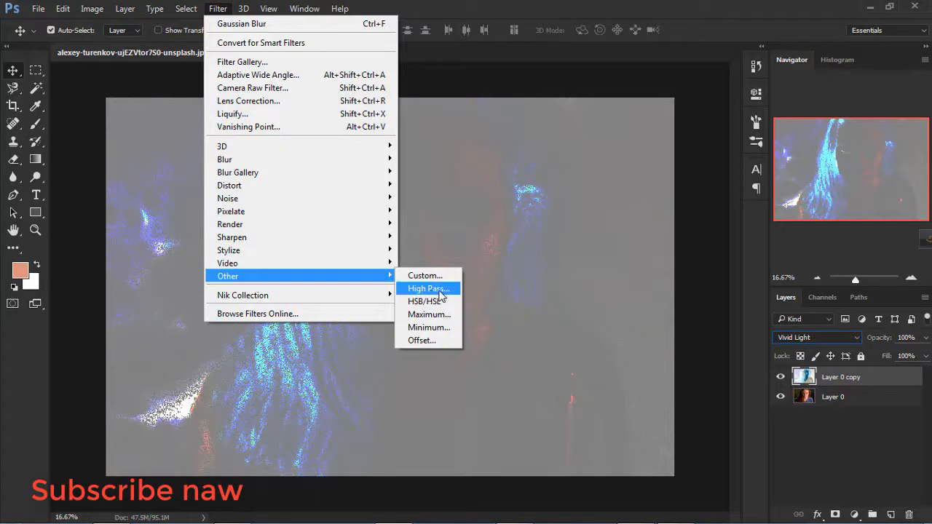
pyautogui.click(429, 289)
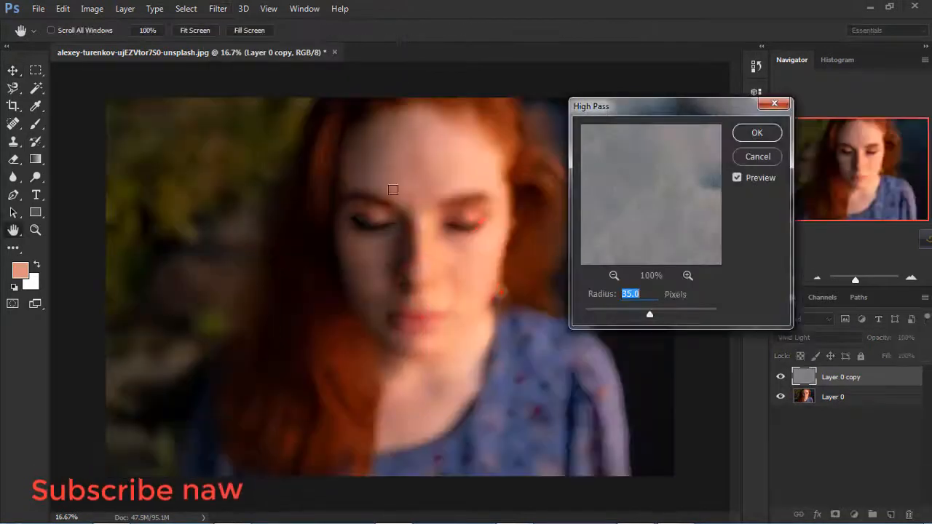
pyautogui.moveTo(606, 107); pyautogui.dragTo(550, 122)
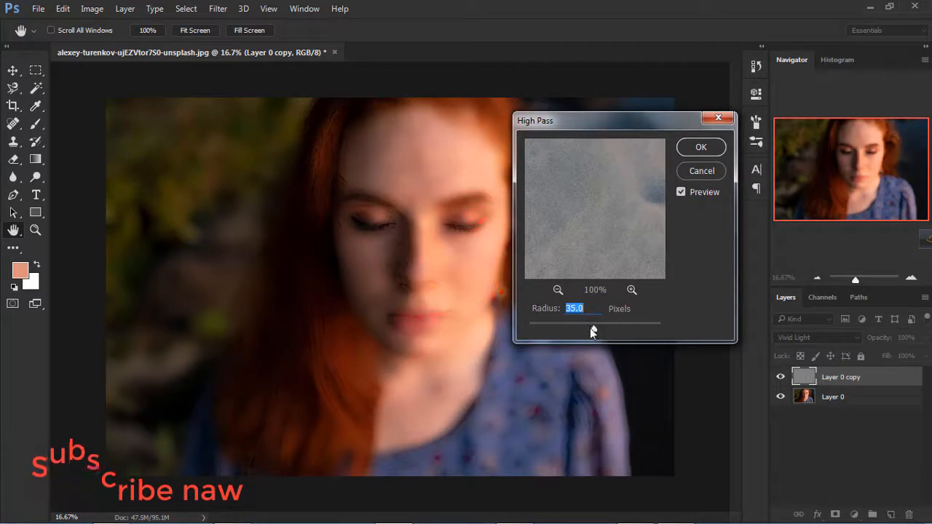
pyautogui.moveTo(593, 329); pyautogui.dragTo(585, 329)
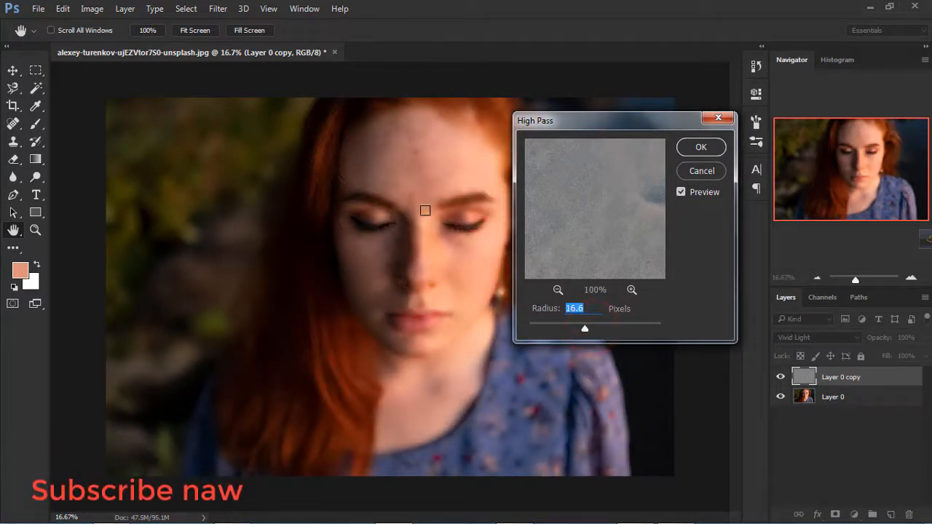
pyautogui.click(588, 308)
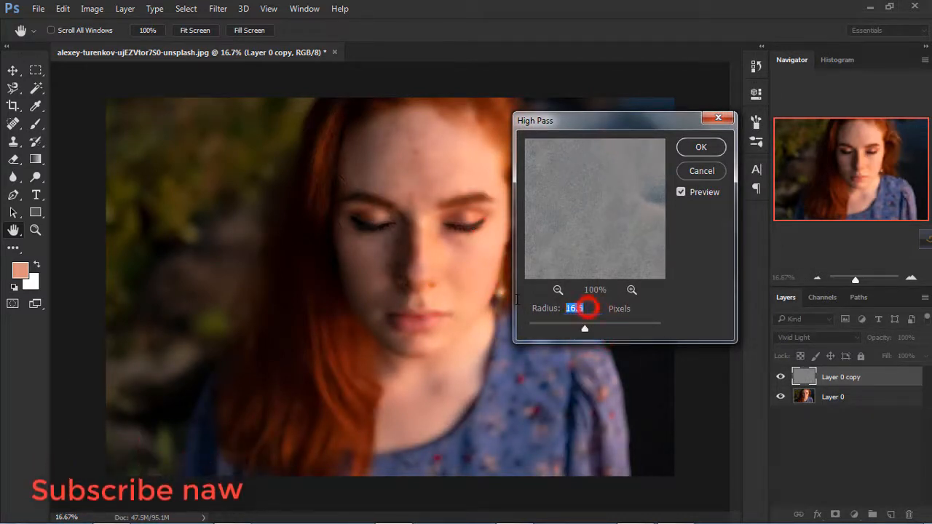
pyautogui.write('35')
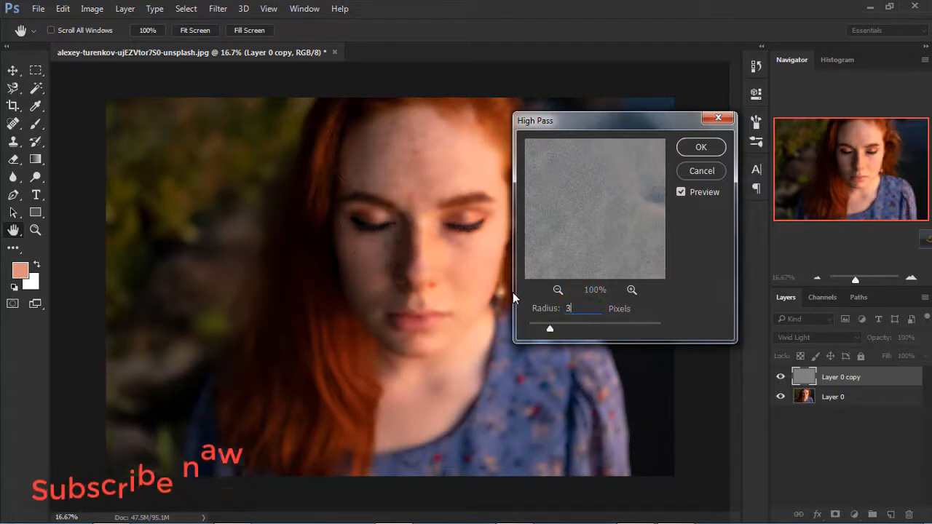
pyautogui.click(701, 147)
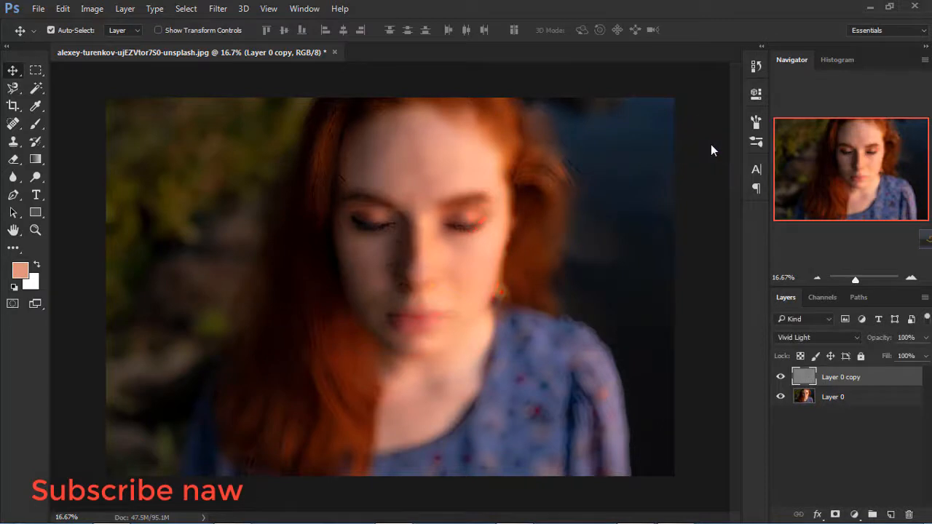
# Apply a Gaussian Blur with a radius of about 3.7 pixels to the layer copy.
pyautogui.click(213, 10)
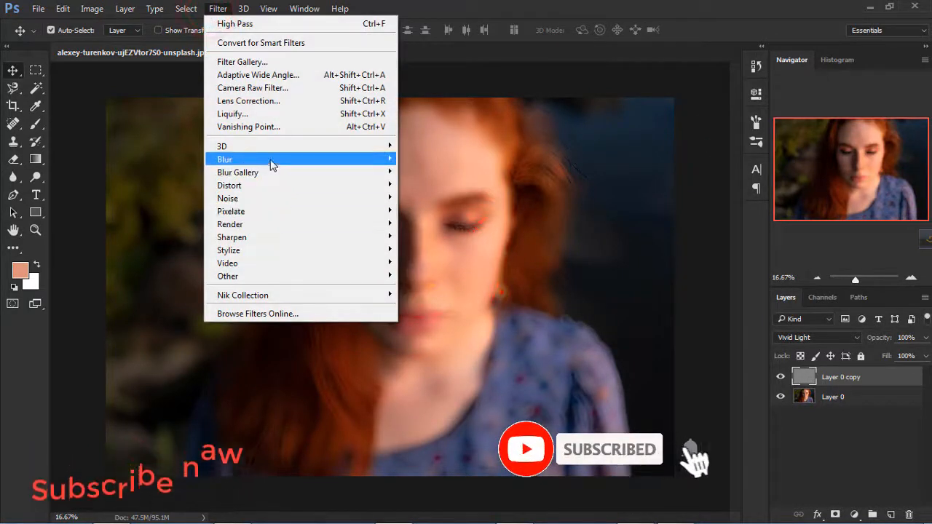
pyautogui.moveTo(272, 164)
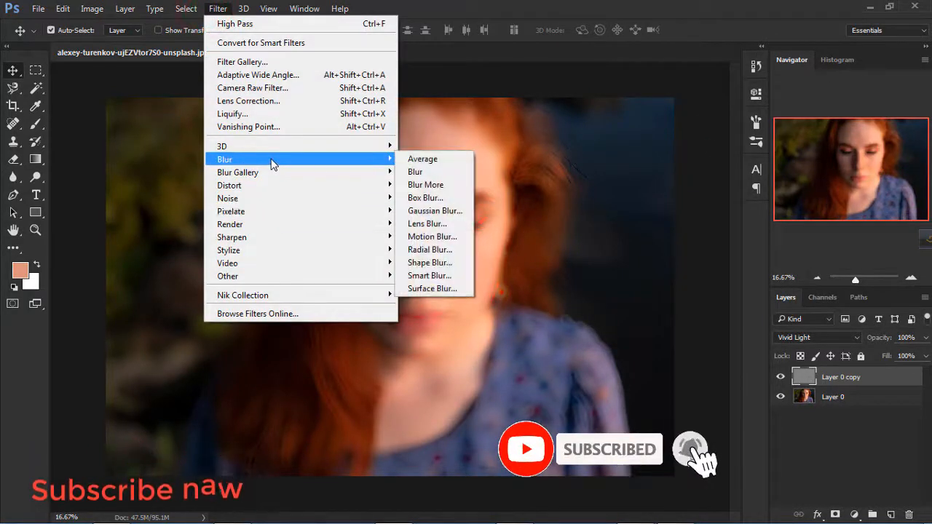
pyautogui.click(424, 210)
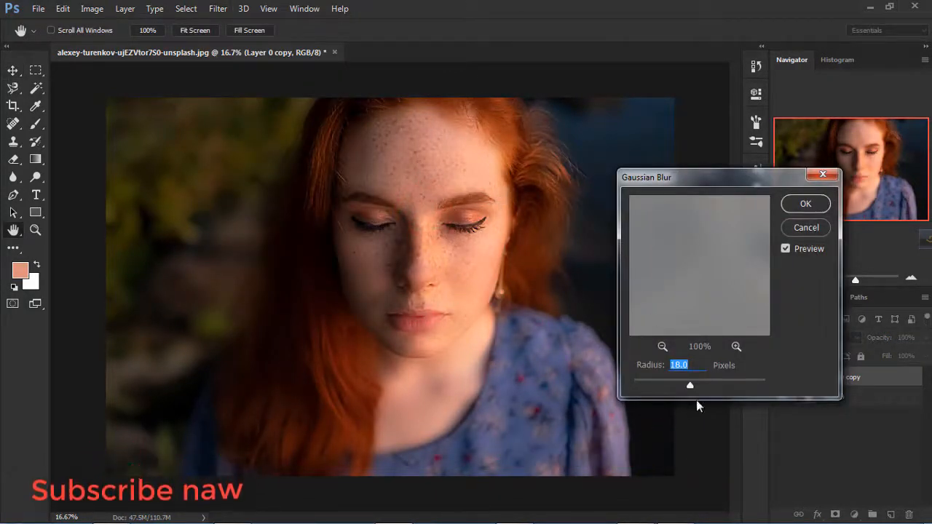
pyautogui.moveTo(690, 386); pyautogui.dragTo(660, 382)
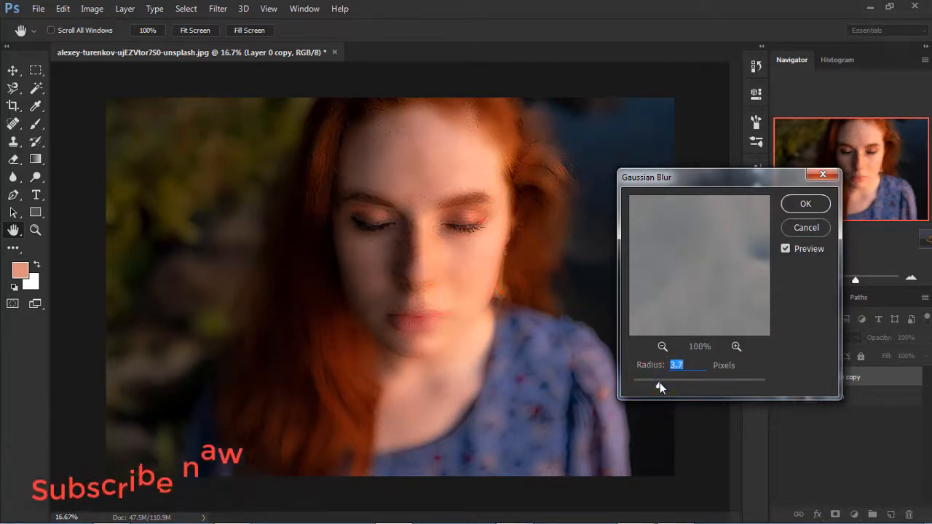
pyautogui.click(805, 204)
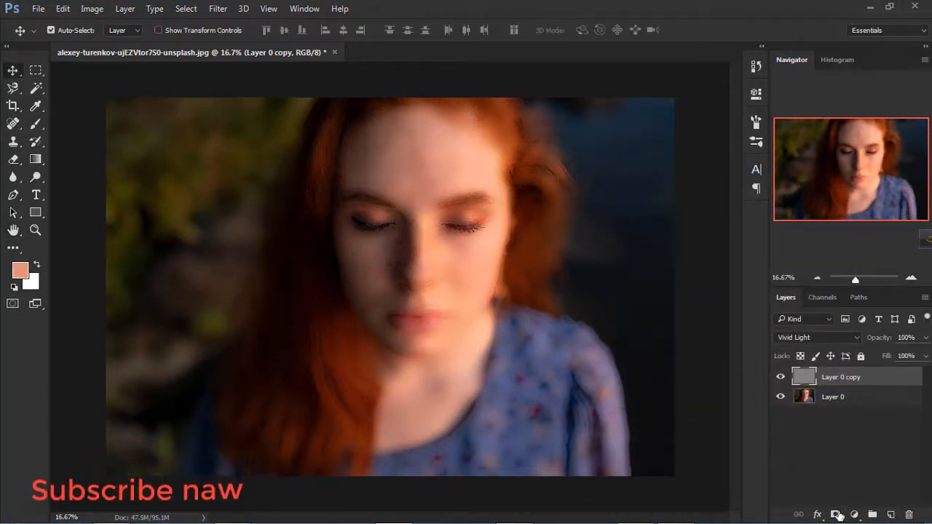
# Add a black hide-all mask to the layer copy and set the Brush tool to 100% opacity and 100% flow.
pyautogui.keyDown('alt'); pyautogui.click(836, 514); pyautogui.keyUp('alt')
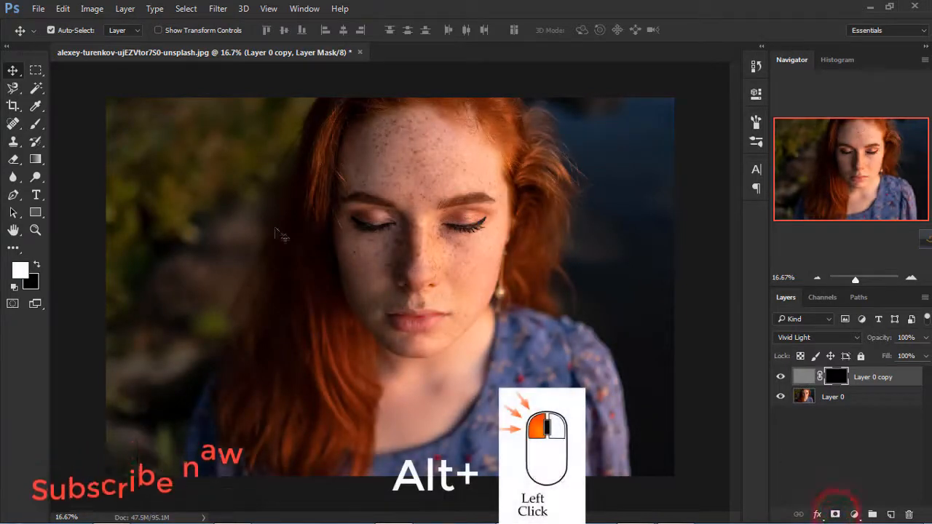
pyautogui.rightClick(29, 126)
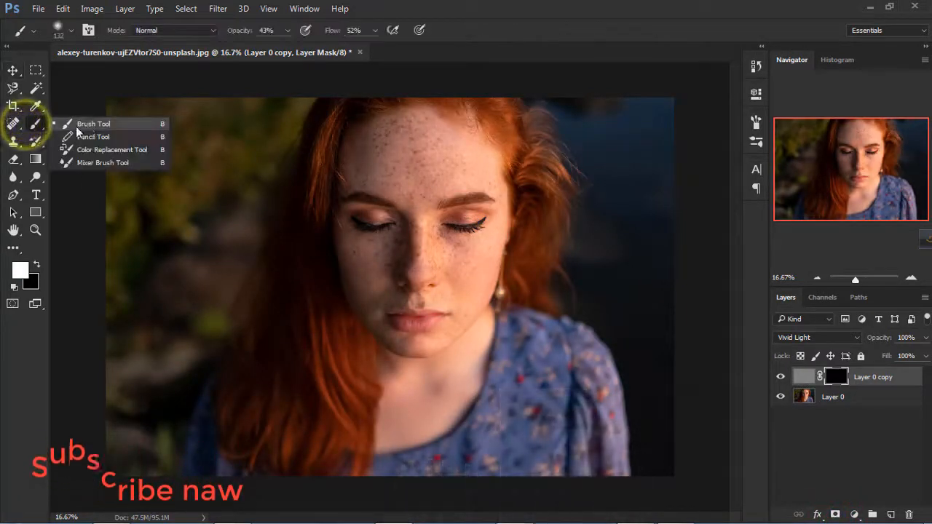
pyautogui.click(109, 126)
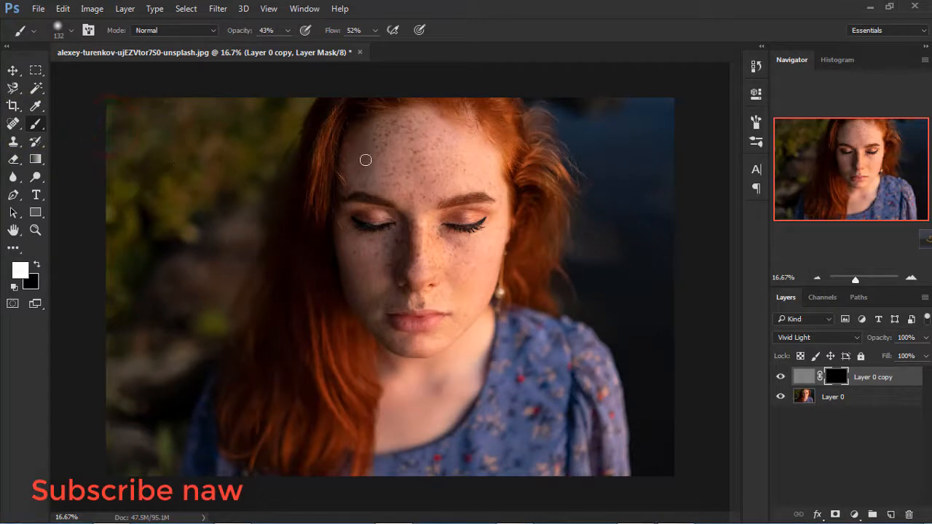
pyautogui.click(288, 29)
pyautogui.moveTo(291, 48); pyautogui.dragTo(327, 47)
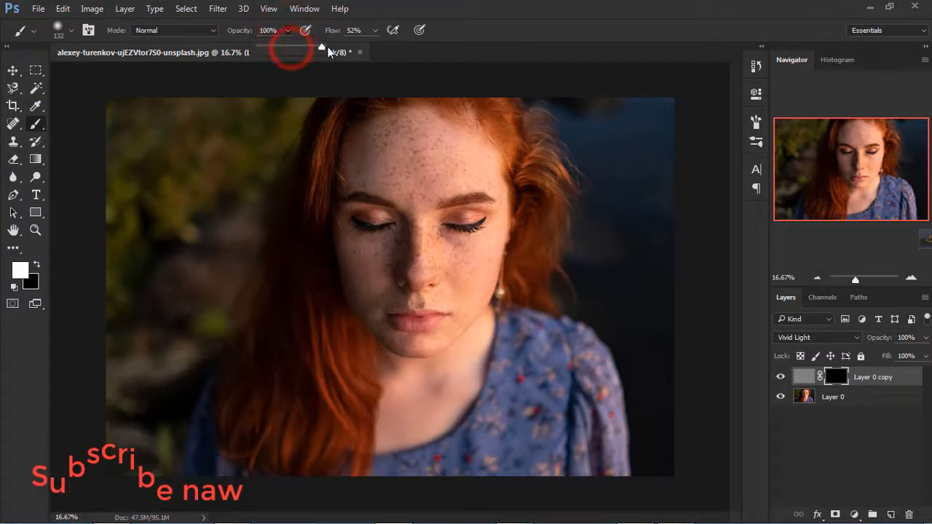
pyautogui.click(375, 30)
pyautogui.moveTo(397, 51); pyautogui.dragTo(405, 49)
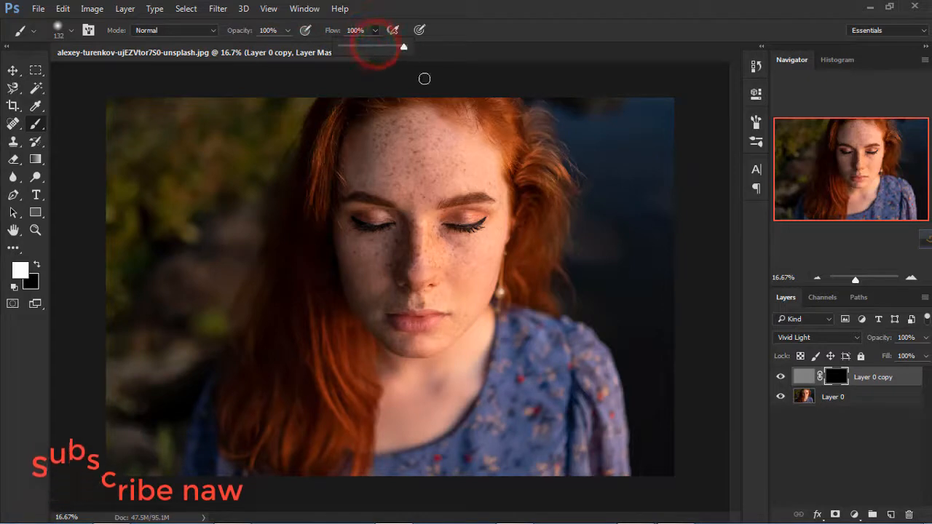
# Choose a soft round brush for the mask and enlarge it to 214 px over the forehead.
pyautogui.scroll(3, 426, 157)
pyautogui.scroll(2, 426, 157)
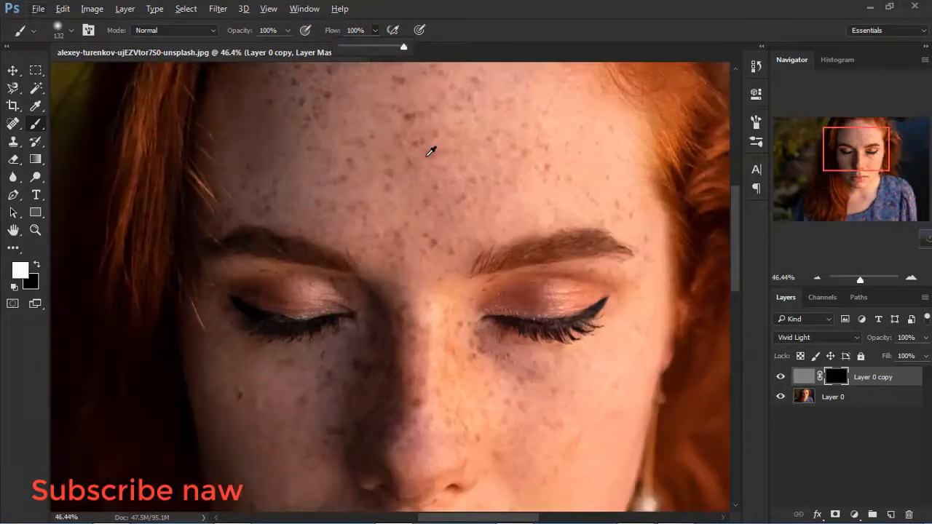
pyautogui.moveTo(434, 147); pyautogui.dragTo(405, 237)
pyautogui.rightClick(359, 201)
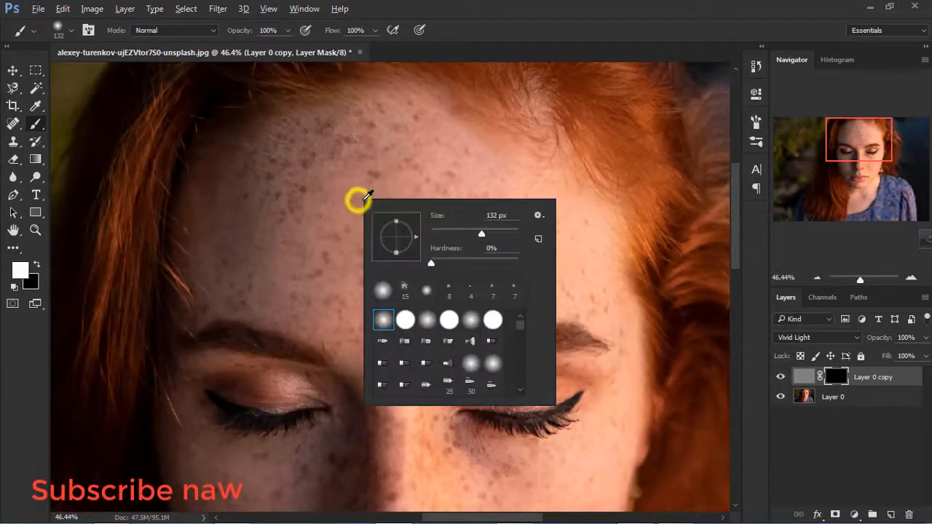
pyautogui.doubleClick(377, 290)
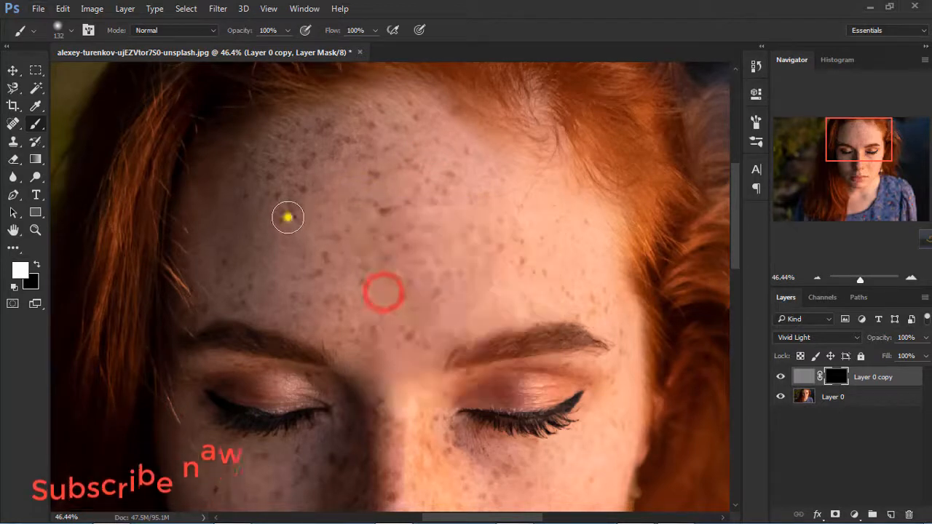
pyautogui.rightClick(287, 215)
pyautogui.click(304, 197)
pyautogui.moveTo(305, 196); pyautogui.dragTo(318, 197)
# Paint white on the layer mask across the forehead to smooth the freckled skin.
pyautogui.moveTo(396, 154); pyautogui.dragTo(398, 152)
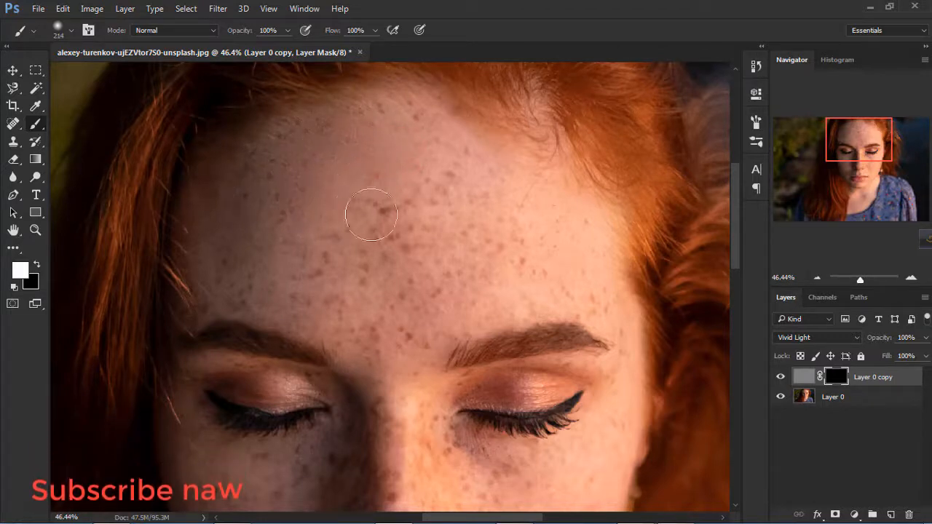
pyautogui.scroll(-2, 405, 216)
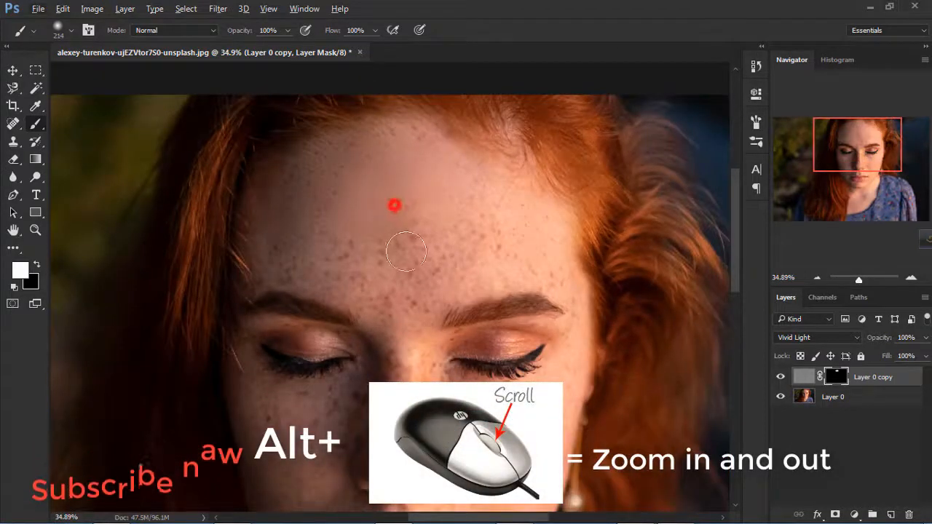
pyautogui.moveTo(405, 251); pyautogui.dragTo(396, 201)
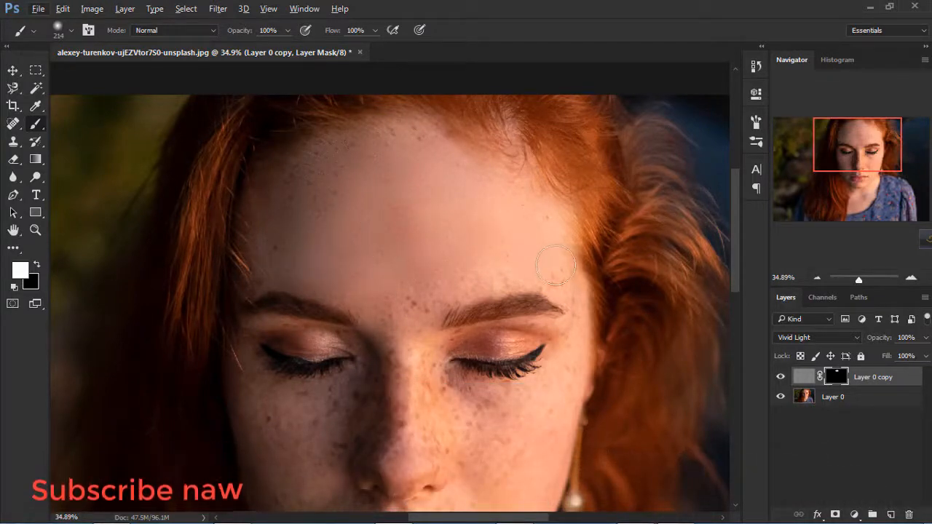
# Paint white on the layer mask over both cheeks, the nose and the skin between the eyebrows.
pyautogui.moveTo(408, 327)
pyautogui.mouseDown()
pyautogui.moveTo(378, 209)
pyautogui.moveTo(379, 278)
pyautogui.moveTo(380, 262)
pyautogui.moveTo(395, 313)
pyautogui.moveTo(397, 271)
pyautogui.moveTo(413, 305)
pyautogui.moveTo(432, 291)
pyautogui.moveTo(397, 257)
pyautogui.moveTo(411, 271)
pyautogui.moveTo(493, 279)
pyautogui.mouseUp()
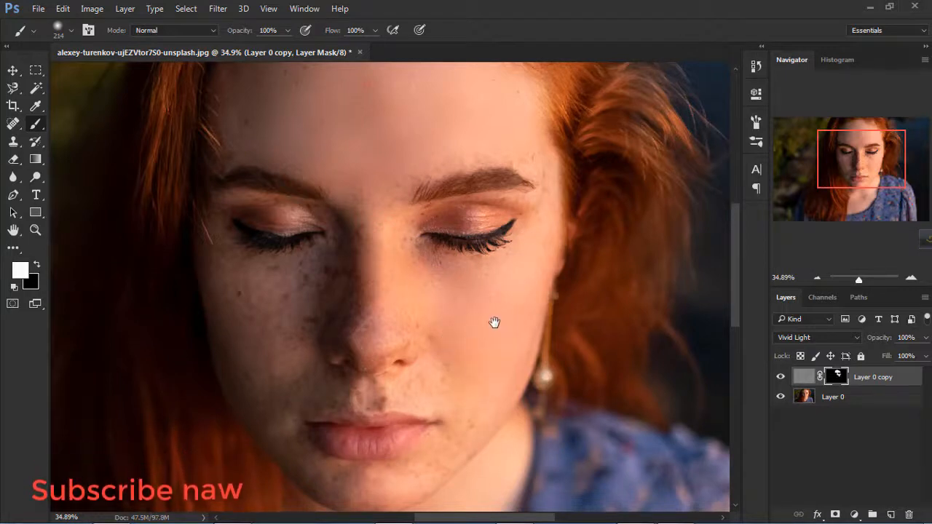
pyautogui.moveTo(494, 323)
pyautogui.mouseDown()
pyautogui.moveTo(421, 351)
pyautogui.moveTo(358, 270)
pyautogui.mouseUp()
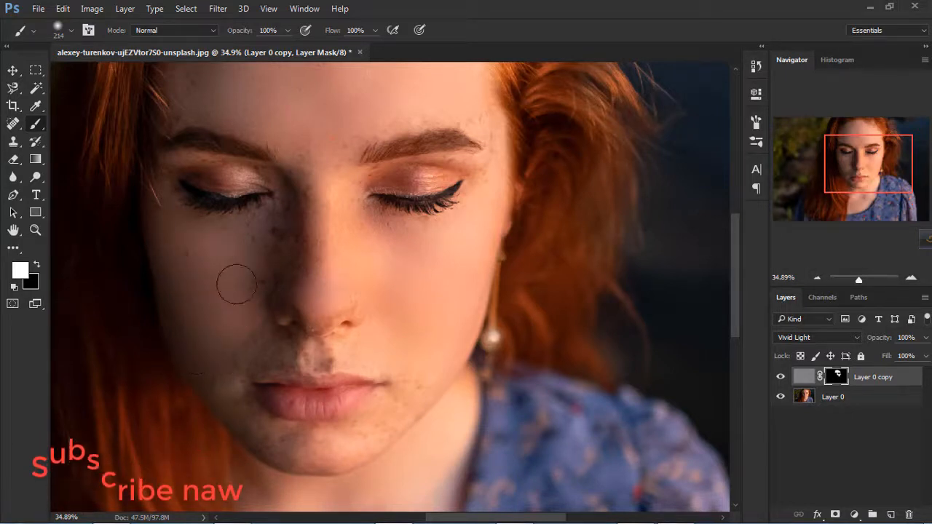
pyautogui.moveTo(315, 204); pyautogui.dragTo(316, 276)
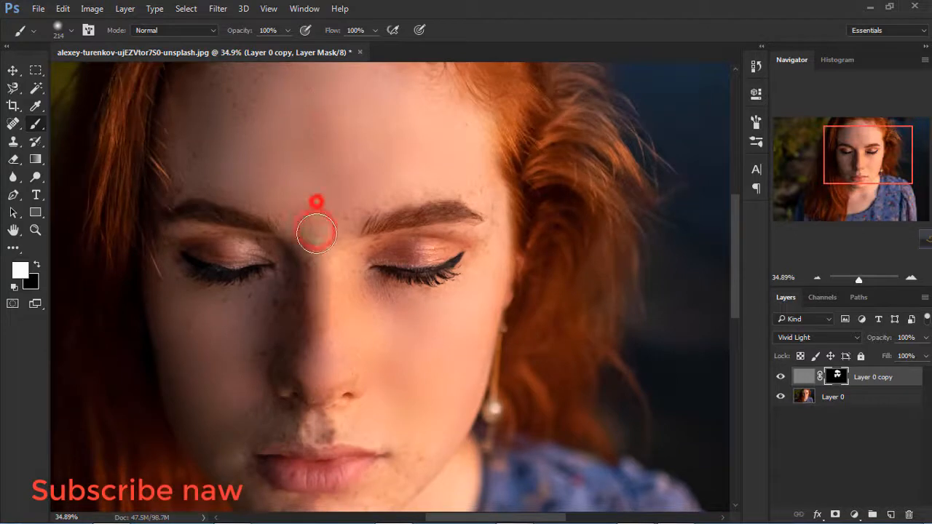
pyautogui.click(218, 138)
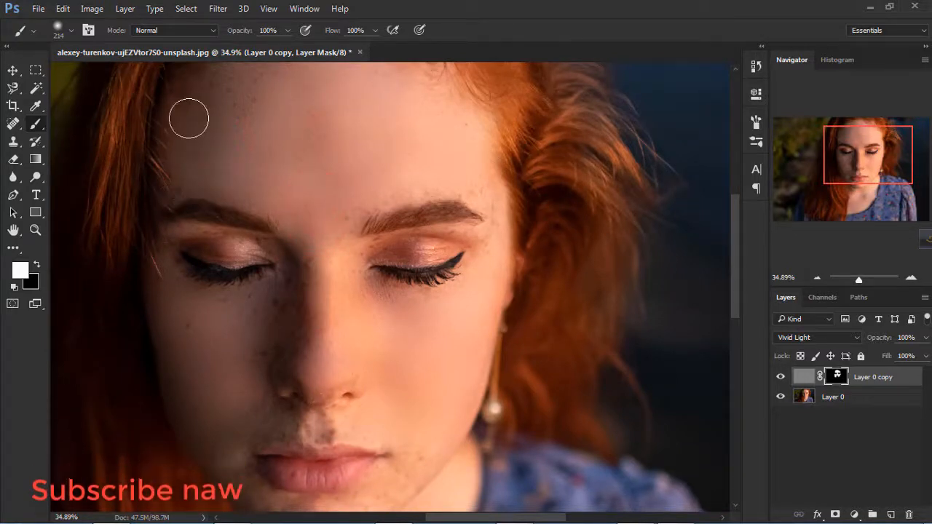
pyautogui.moveTo(275, 195); pyautogui.dragTo(260, 123)
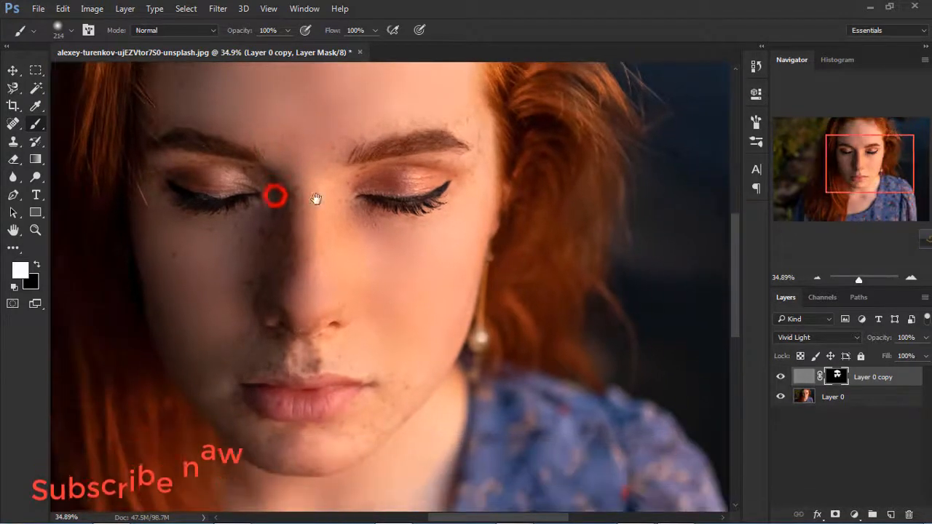
pyautogui.moveTo(317, 217)
pyautogui.mouseDown()
pyautogui.moveTo(332, 278)
pyautogui.moveTo(330, 225)
pyautogui.mouseUp()
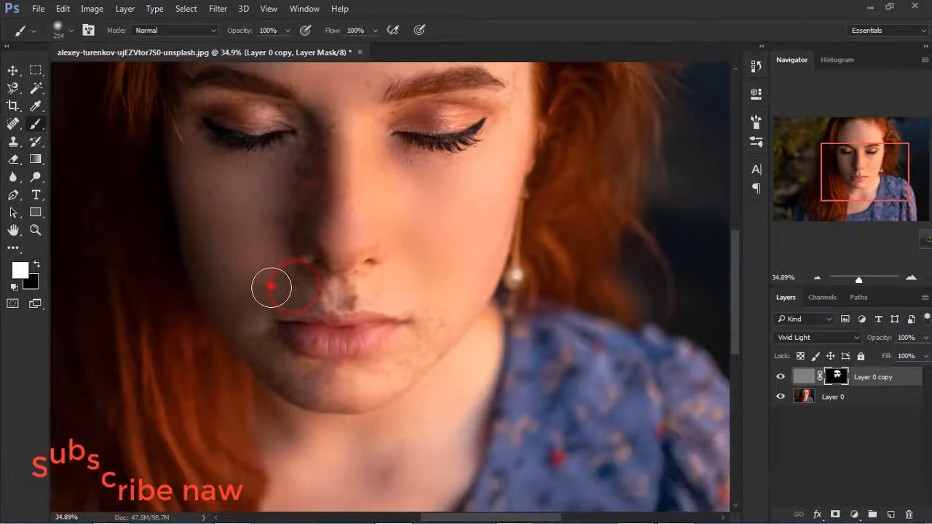
# Reduce the brush to 99 px and paint white on the mask around the mouth, chin and upper lip.
pyautogui.moveTo(288, 291); pyautogui.dragTo(282, 290)
pyautogui.scroll(8, 292, 284)
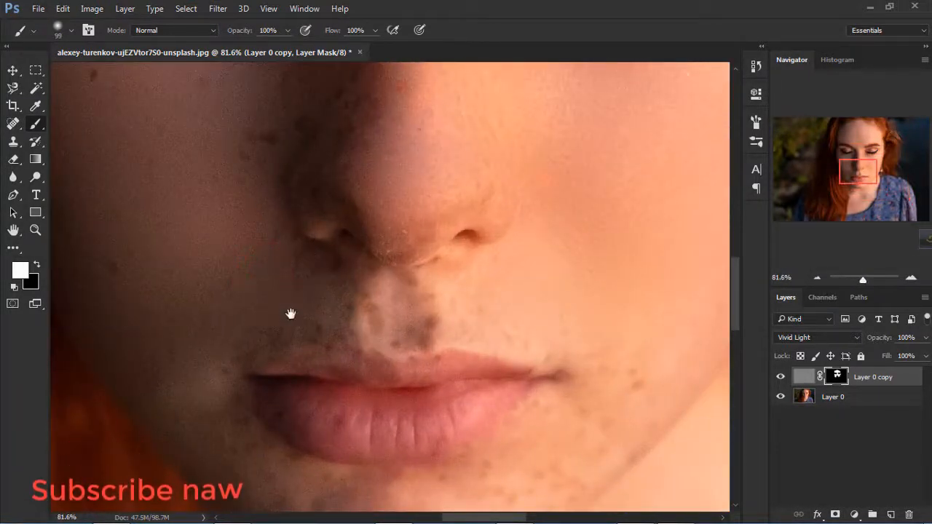
pyautogui.moveTo(279, 313)
pyautogui.mouseDown()
pyautogui.moveTo(318, 249)
pyautogui.moveTo(310, 269)
pyautogui.moveTo(289, 226)
pyautogui.mouseUp()
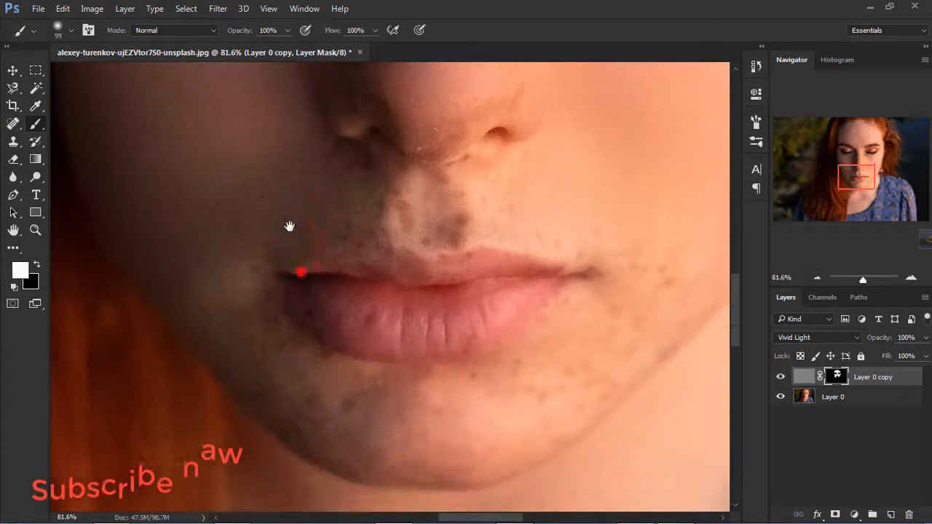
pyautogui.scroll(-3, 272, 216)
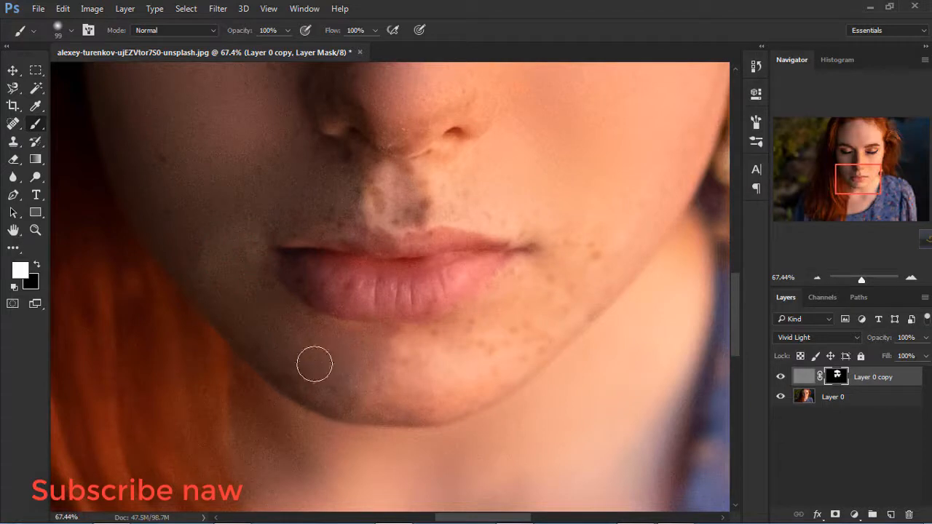
pyautogui.moveTo(515, 315)
pyautogui.mouseDown()
pyautogui.moveTo(430, 343)
pyautogui.moveTo(436, 358)
pyautogui.mouseUp()
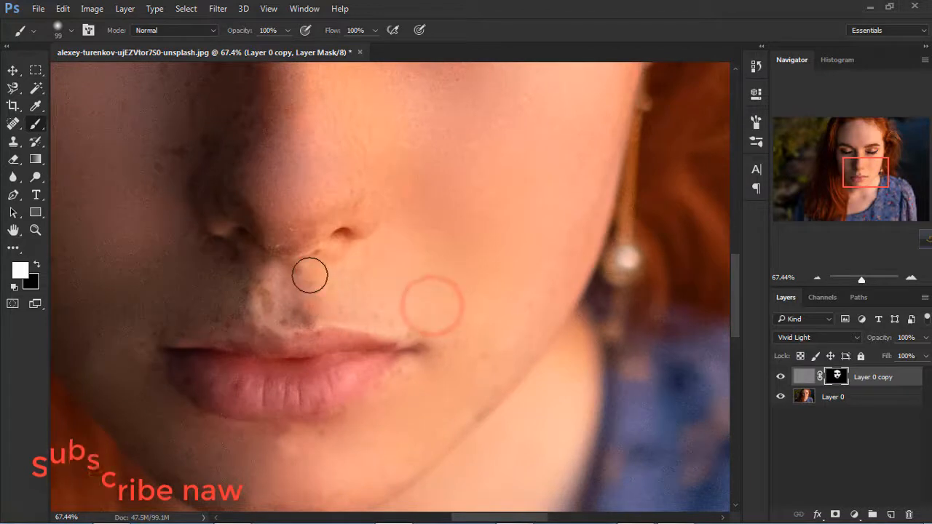
pyautogui.moveTo(310, 275)
pyautogui.mouseDown()
pyautogui.moveTo(258, 288)
pyautogui.moveTo(295, 303)
pyautogui.mouseUp()
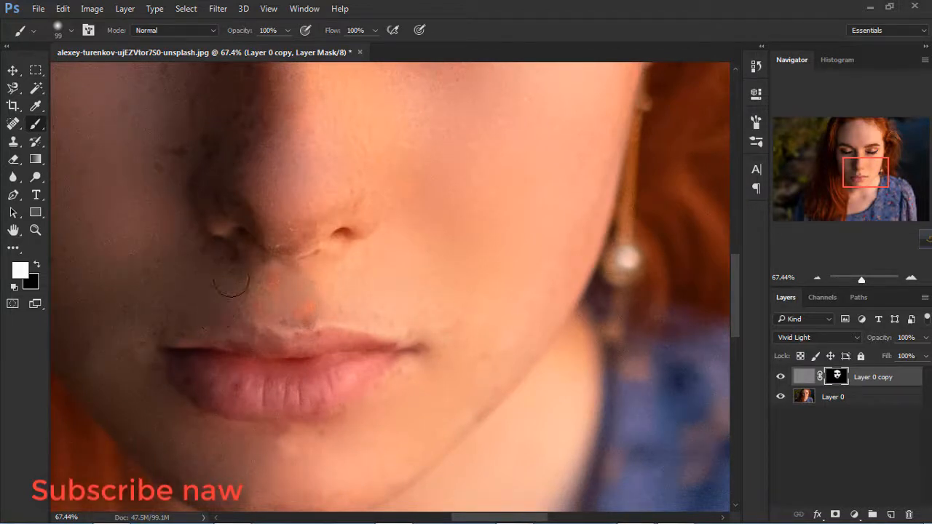
pyautogui.moveTo(212, 247); pyautogui.dragTo(269, 381)
# Paint the mask along the nose bridge, beneath the eye and around the eye's outer corner on the earring side.
pyautogui.moveTo(273, 187)
pyautogui.mouseDown()
pyautogui.moveTo(224, 209)
pyautogui.moveTo(215, 234)
pyautogui.moveTo(255, 277)
pyautogui.mouseUp()
pyautogui.moveTo(325, 275)
pyautogui.mouseDown()
pyautogui.moveTo(187, 254)
pyautogui.moveTo(202, 326)
pyautogui.mouseUp()
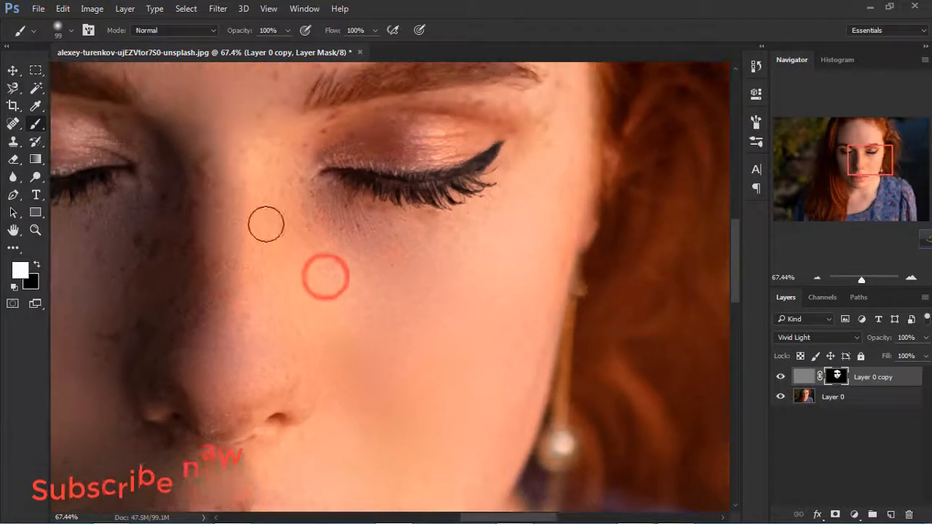
pyautogui.moveTo(285, 209)
pyautogui.mouseDown()
pyautogui.moveTo(325, 236)
pyautogui.moveTo(334, 271)
pyautogui.mouseUp()
pyautogui.moveTo(379, 316)
pyautogui.mouseDown()
pyautogui.moveTo(291, 226)
pyautogui.moveTo(313, 362)
pyautogui.mouseUp()
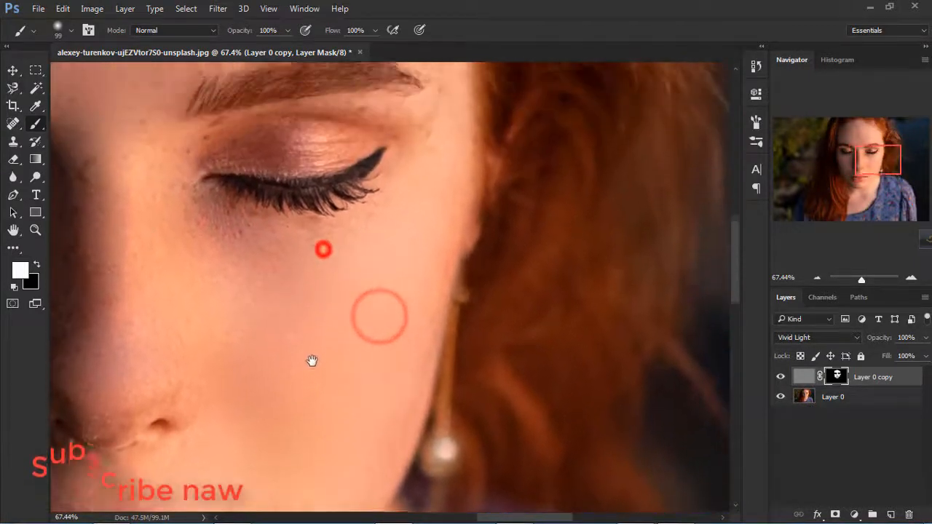
pyautogui.moveTo(302, 269); pyautogui.dragTo(278, 351)
pyautogui.moveTo(331, 218); pyautogui.dragTo(343, 207)
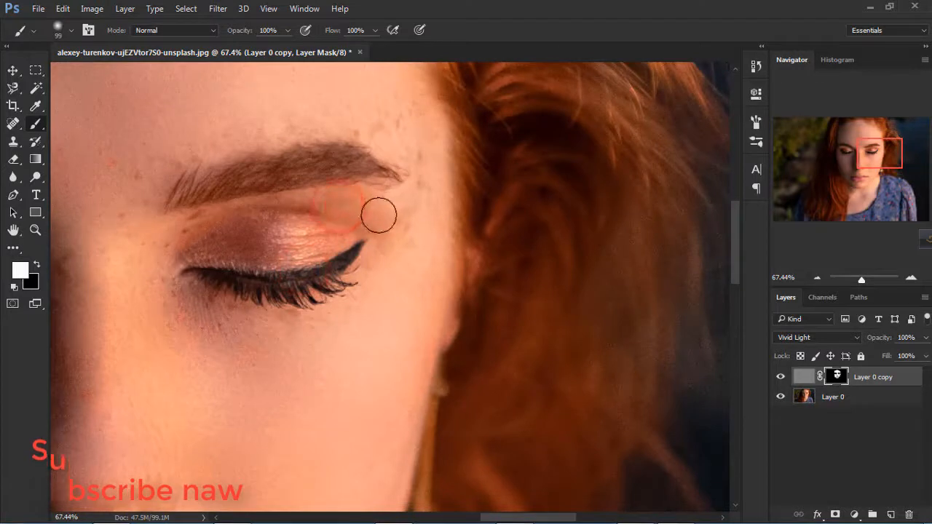
# Lower the brush to 52% opacity and 37% flow, and paint the mask around the earring-side eyebrow and between the brows.
pyautogui.click(288, 31)
pyautogui.moveTo(292, 48); pyautogui.dragTo(276, 49)
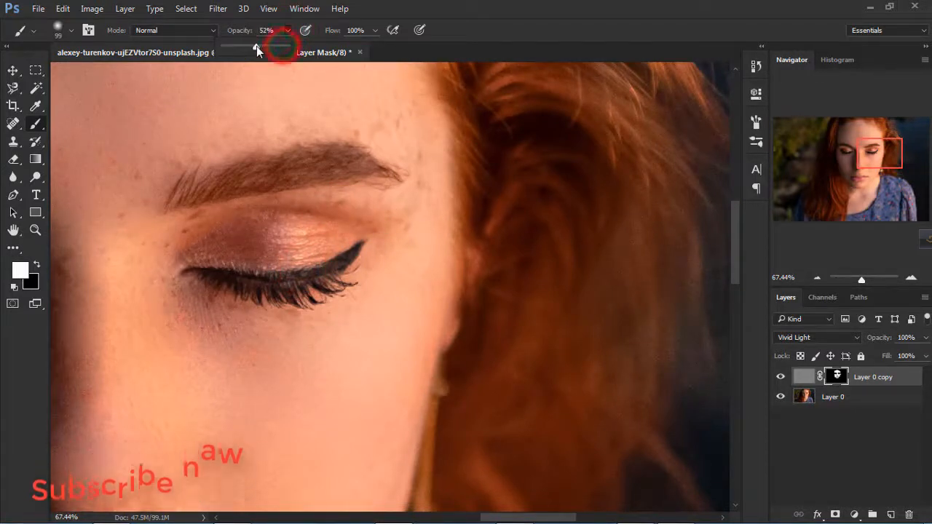
pyautogui.click(376, 30)
pyautogui.moveTo(348, 45); pyautogui.dragTo(334, 45)
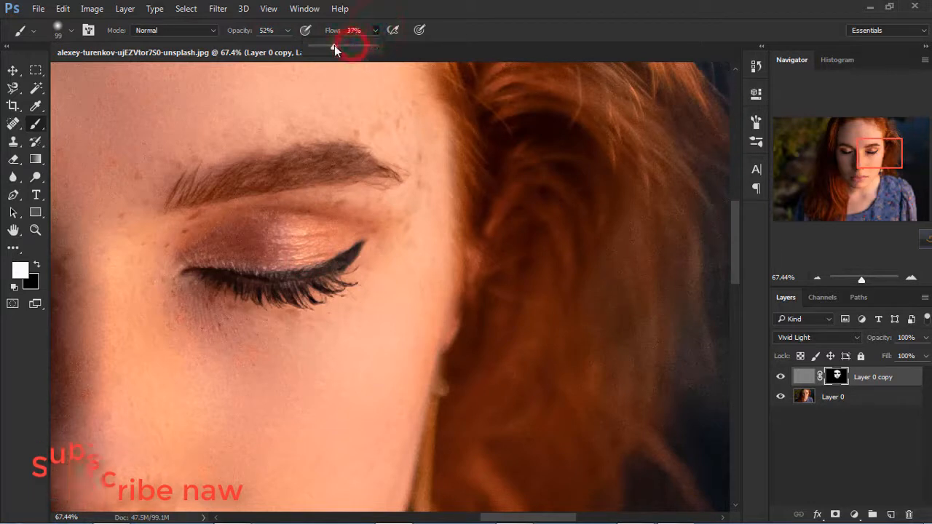
pyautogui.moveTo(276, 120); pyautogui.dragTo(283, 191)
pyautogui.click(262, 192)
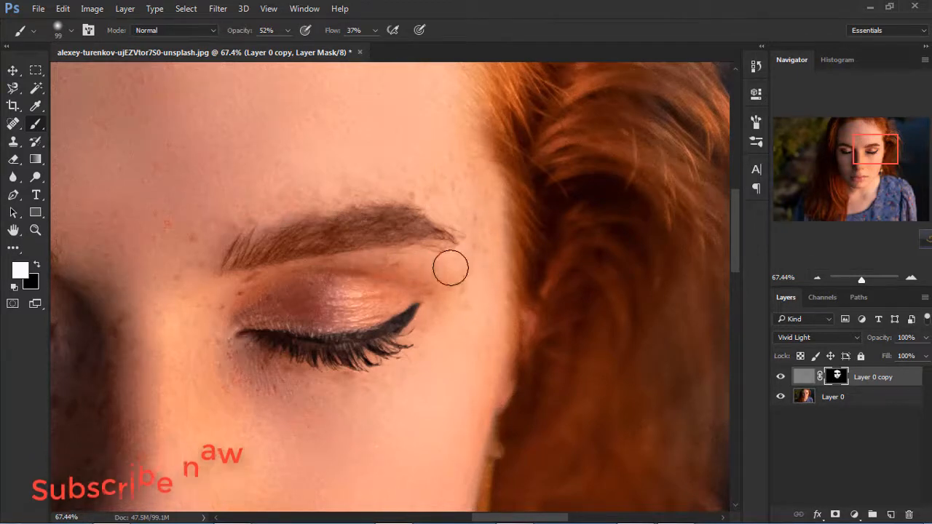
pyautogui.moveTo(232, 278); pyautogui.dragTo(319, 240)
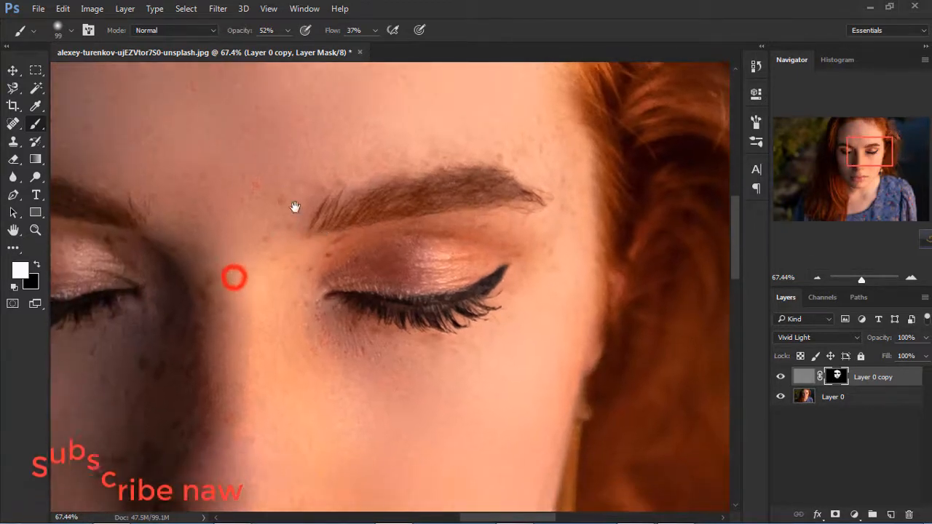
pyautogui.click(272, 187)
# Paint the mask over the eyelid, inner eye corner and under-eye skin on the shadowed side of the face.
pyautogui.moveTo(220, 236); pyautogui.dragTo(418, 159)
pyautogui.click(307, 164)
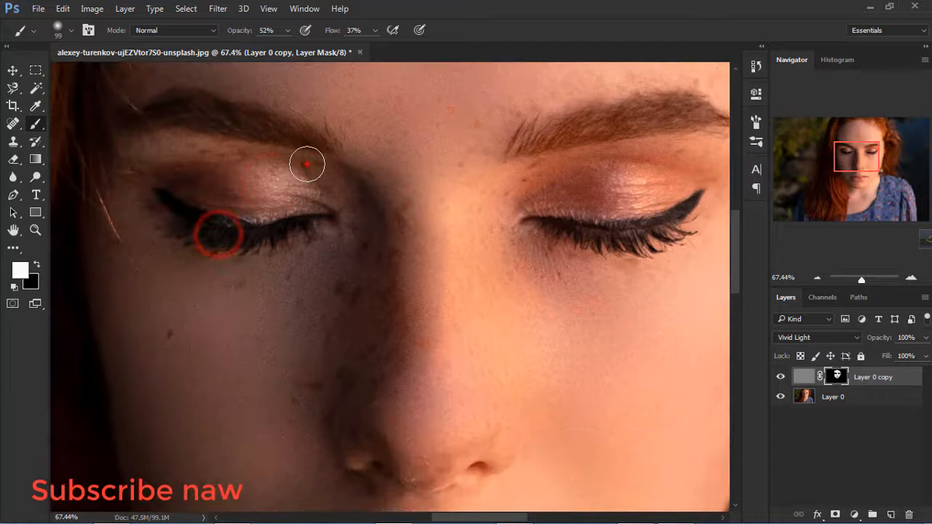
pyautogui.click(210, 150)
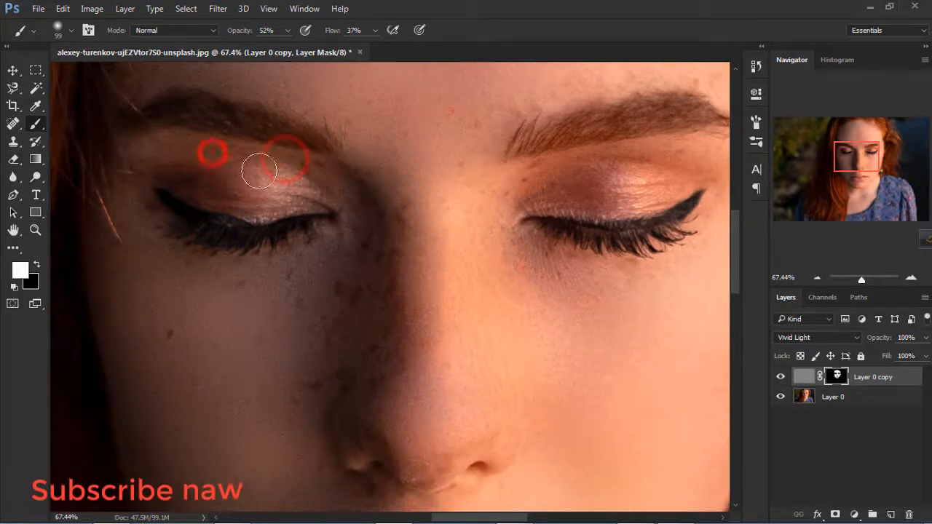
pyautogui.click(339, 187)
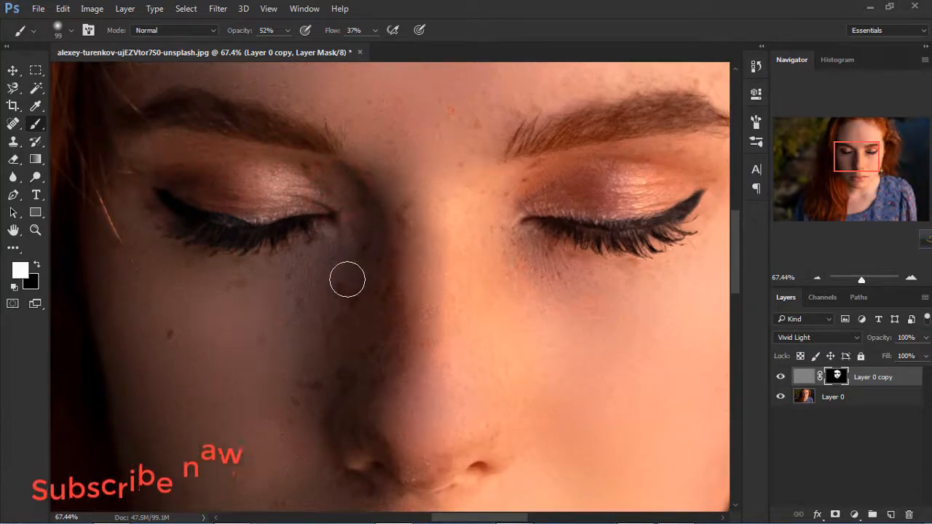
pyautogui.moveTo(340, 296)
pyautogui.mouseDown()
pyautogui.moveTo(354, 160)
pyautogui.moveTo(318, 247)
pyautogui.moveTo(293, 279)
pyautogui.mouseUp()
# Touch up the mask with the softer brush over the upper lip area and below the mouth.
pyautogui.scroll(-3, 333, 203)
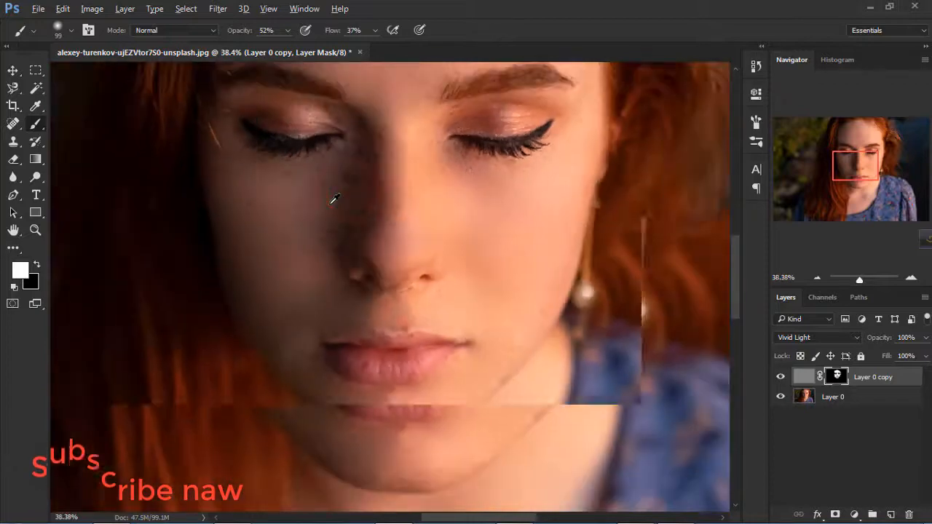
pyautogui.scroll(4, 430, 233)
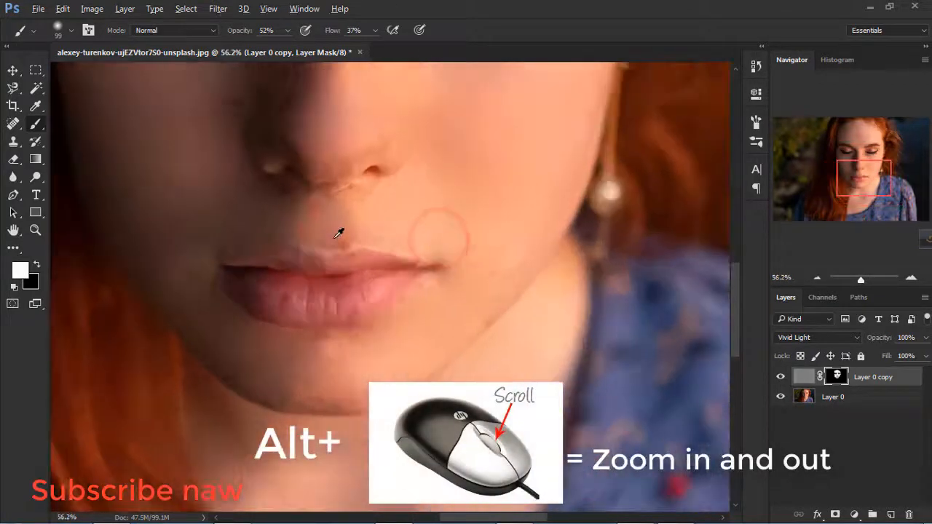
pyautogui.scroll(2, 338, 233)
pyautogui.click(323, 239)
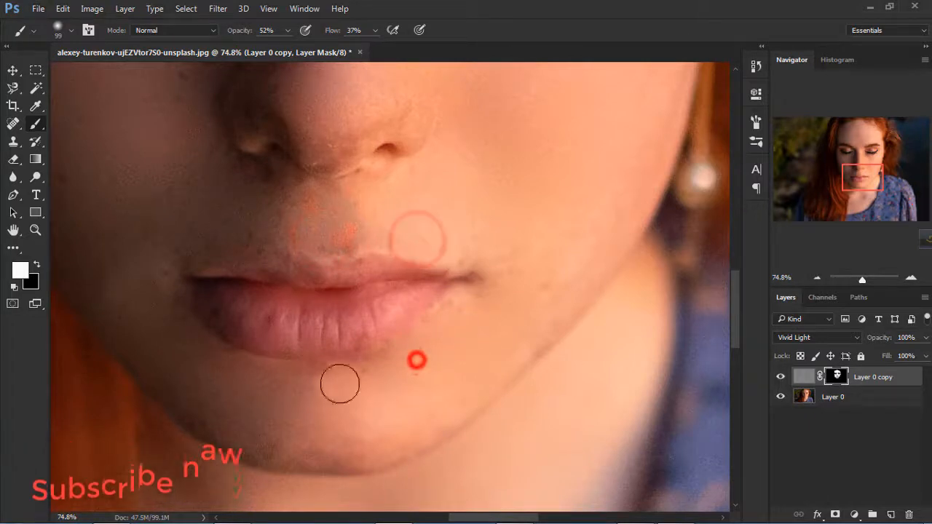
# Merge the visible layers into one and duplicate the merged layer.
pyautogui.scroll(-3, 411, 350)
pyautogui.scroll(-1, 408, 317)
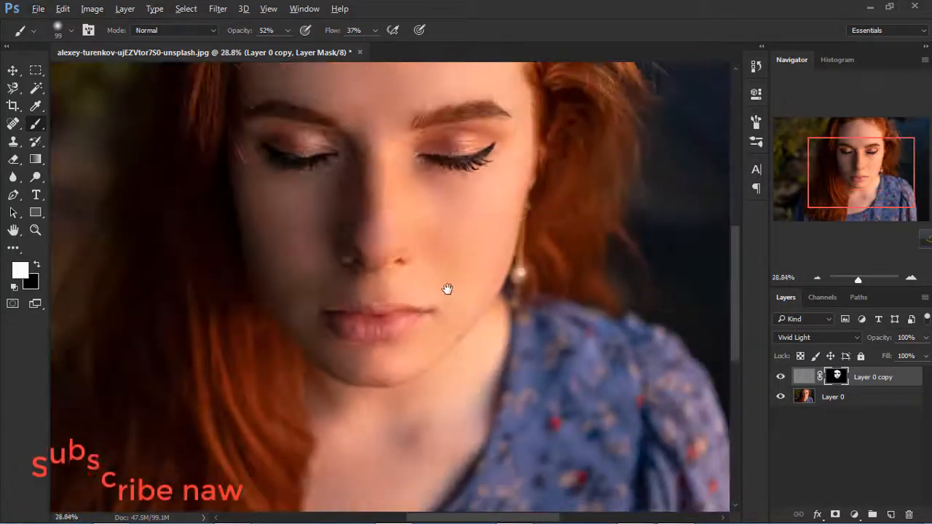
pyautogui.moveTo(450, 287); pyautogui.dragTo(442, 326)
pyautogui.moveTo(405, 213); pyautogui.dragTo(406, 245)
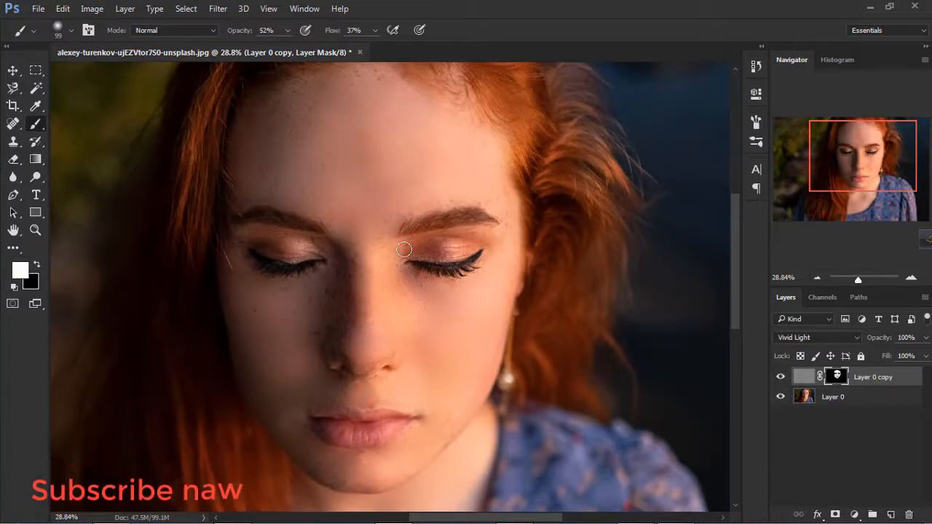
pyautogui.hotkey('ctrl', 'shift', 'e')
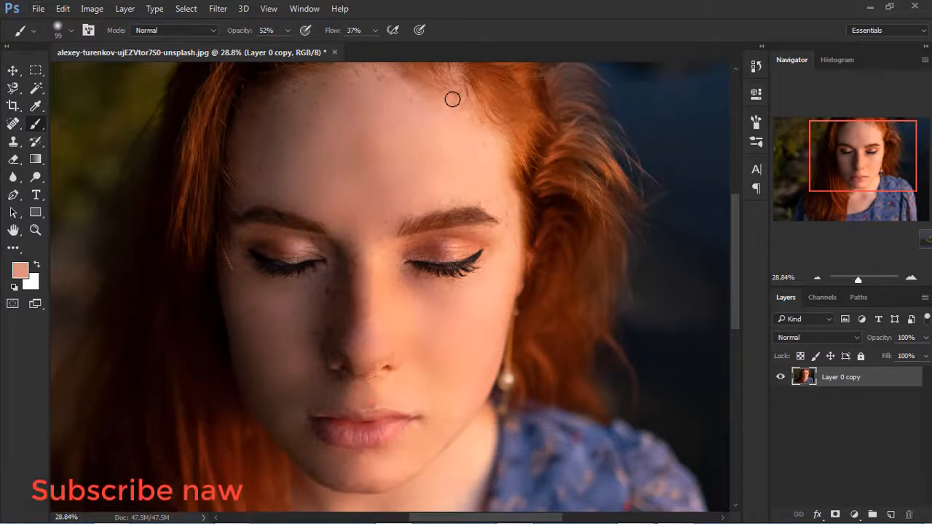
pyautogui.moveTo(843, 382); pyautogui.dragTo(887, 506)
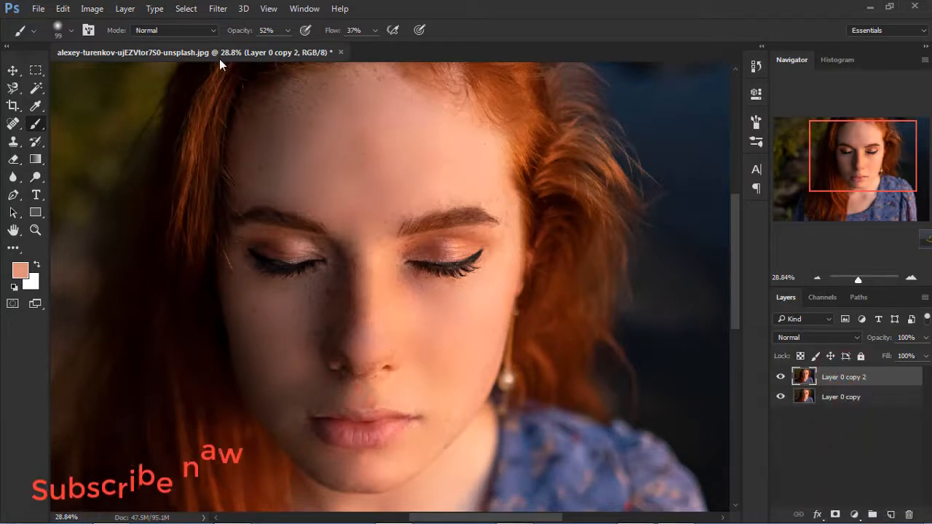
# Apply a Gaussian Blur with a radius of about 9.2 pixels to the duplicated merged layer.
pyautogui.click(219, 8)
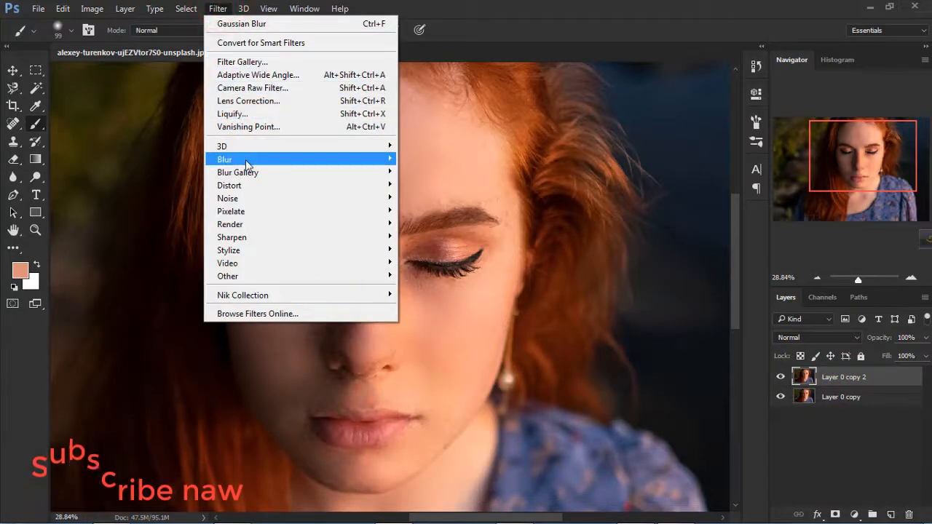
pyautogui.moveTo(246, 163)
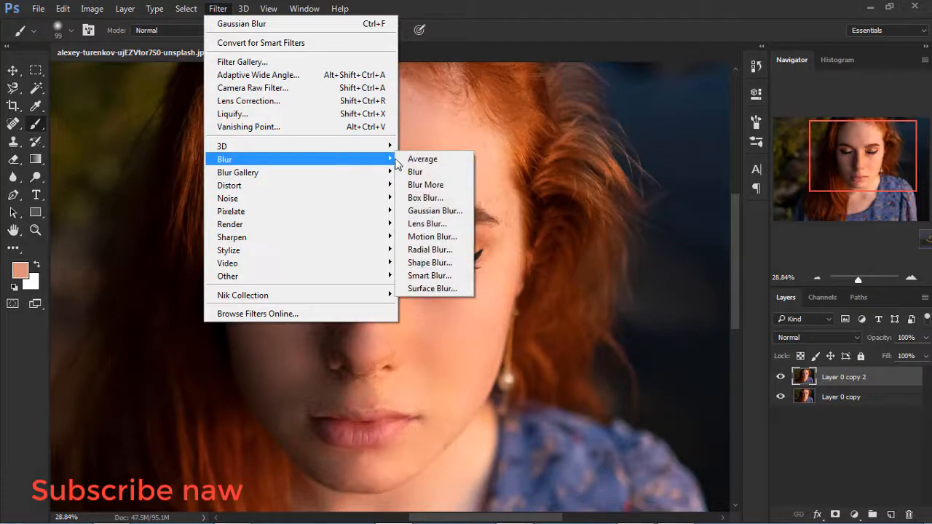
pyautogui.click(435, 211)
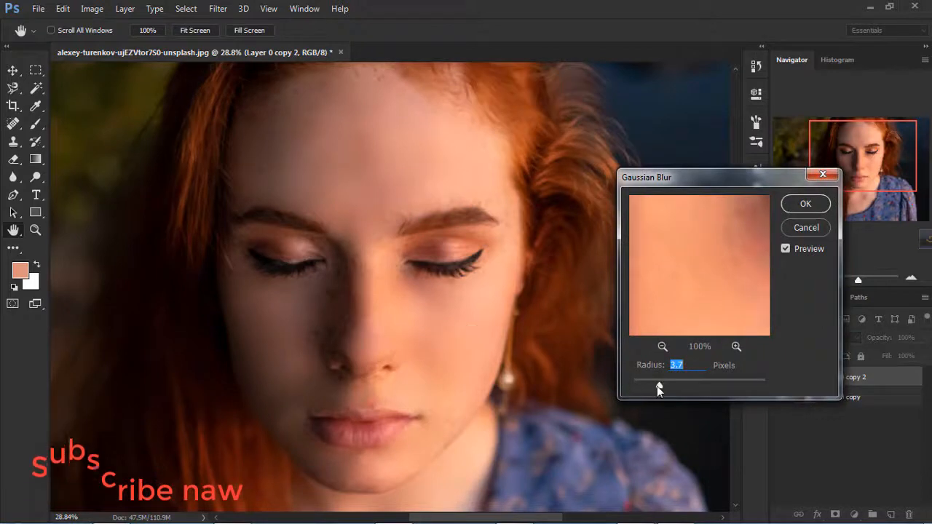
pyautogui.moveTo(657, 386)
pyautogui.mouseDown()
pyautogui.moveTo(646, 389)
pyautogui.moveTo(667, 386)
pyautogui.mouseUp()
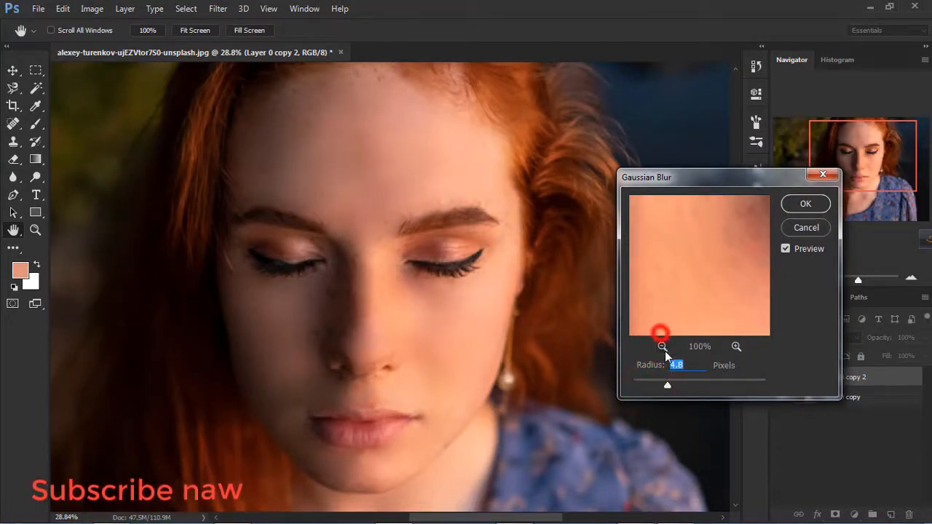
pyautogui.click(662, 347)
pyautogui.click(663, 348)
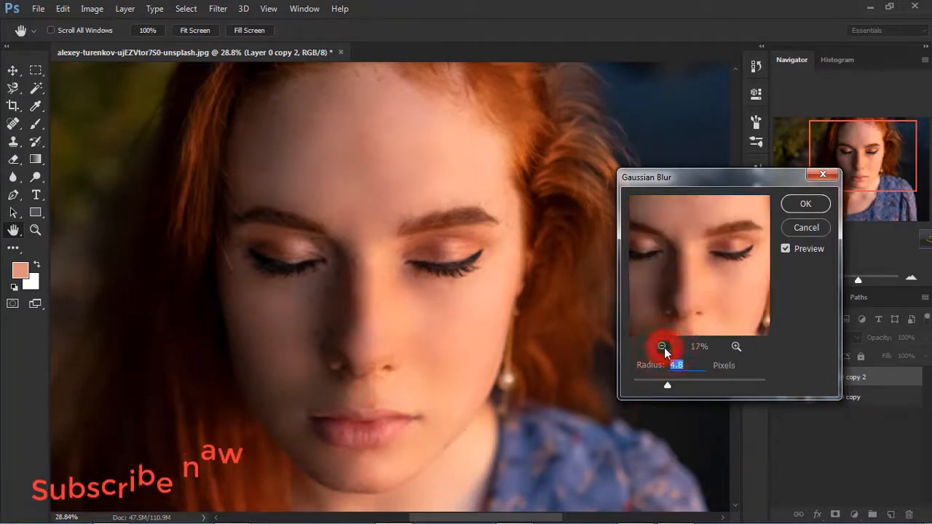
pyautogui.click(663, 347)
pyautogui.moveTo(667, 385); pyautogui.dragTo(689, 382)
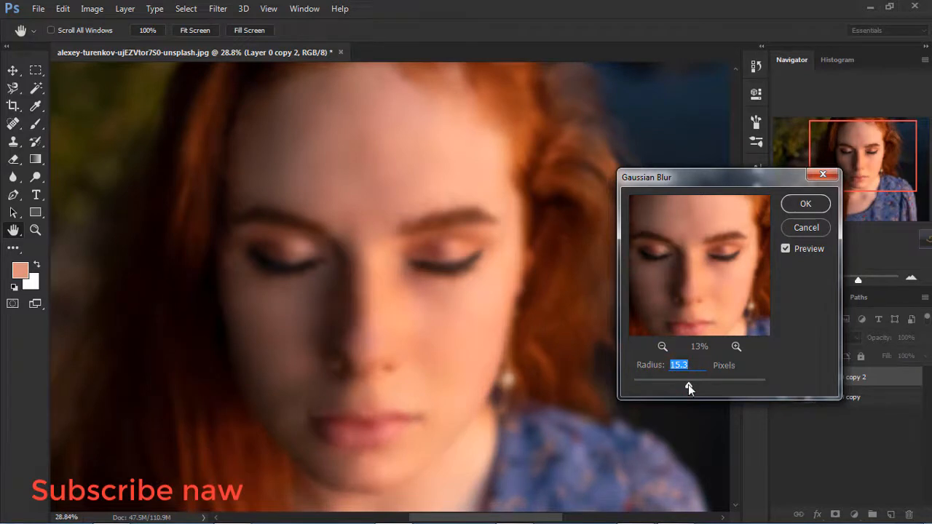
pyautogui.click(688, 385)
pyautogui.moveTo(688, 384); pyautogui.dragTo(684, 387)
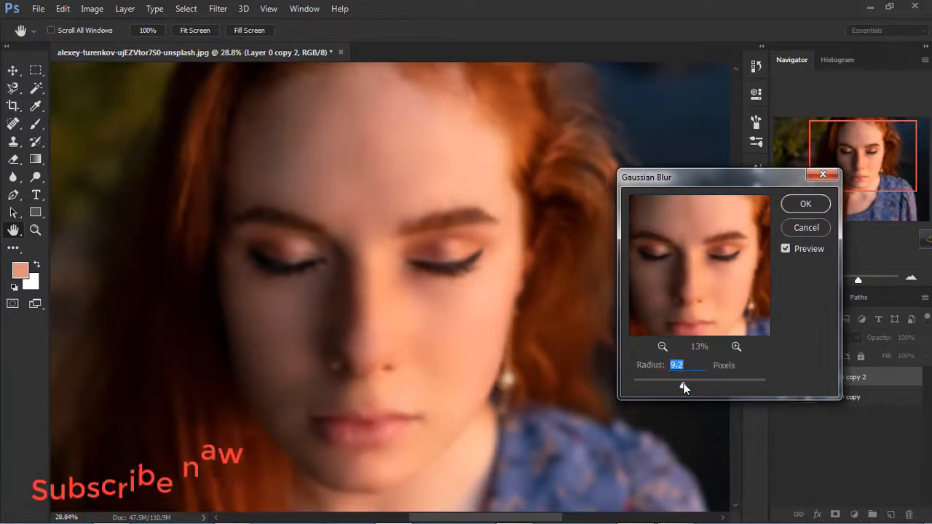
pyautogui.click(685, 387)
pyautogui.click(684, 387)
pyautogui.click(806, 205)
# Add a black layer mask to the blurred layer to hide its effect, keeping the Brush tool active.
pyautogui.press('b')
pyautogui.moveTo(416, 228); pyautogui.dragTo(414, 250)
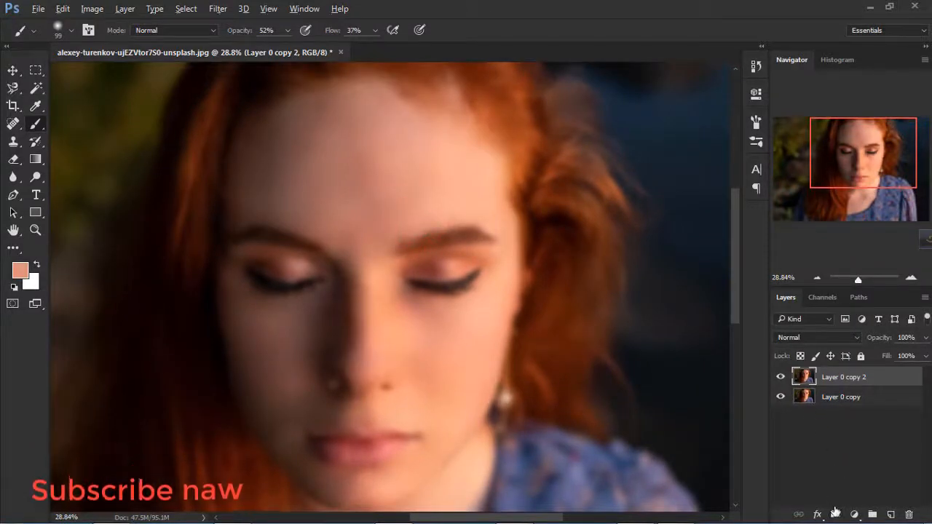
pyautogui.keyDown('alt'); pyautogui.click(835, 513); pyautogui.keyUp('alt')
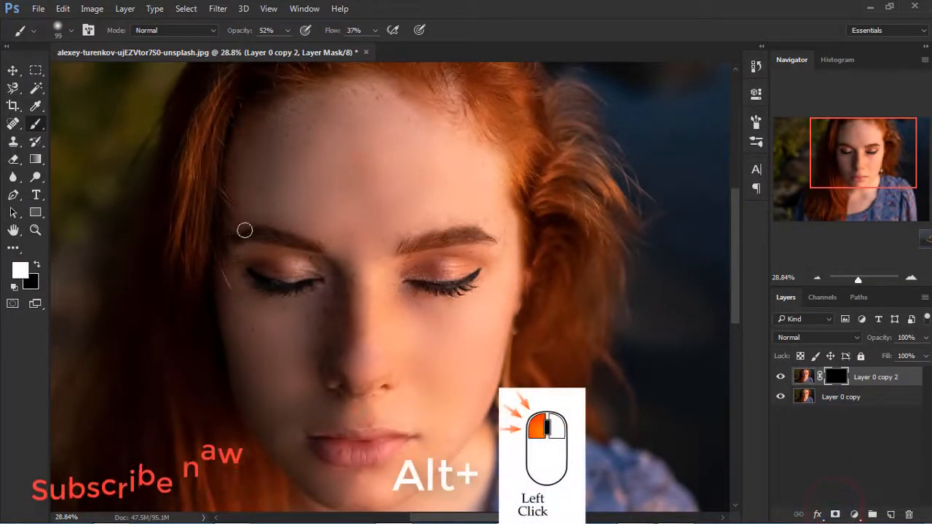
# Paint white on the mask over the freckled shadowed side and centre of the forehead at 52% opacity and 37% flow.
pyautogui.scroll(3, 316, 137)
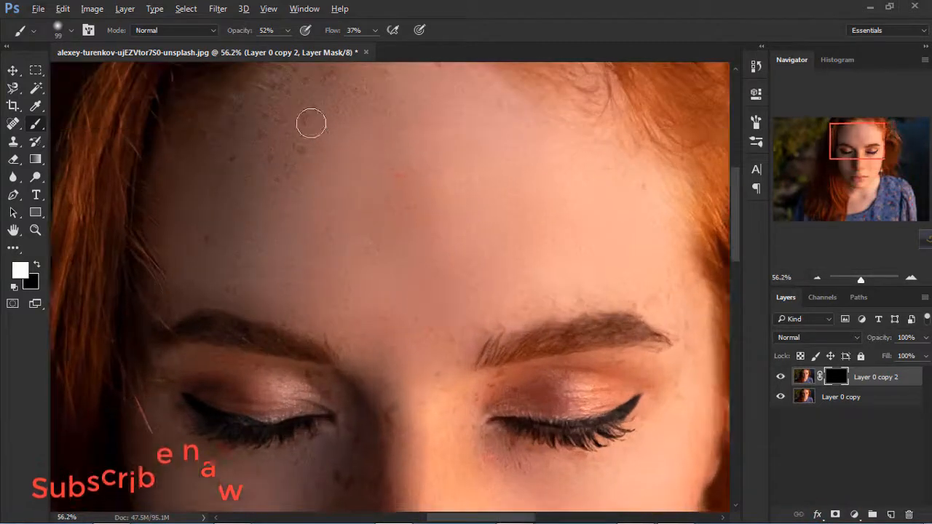
pyautogui.moveTo(311, 123); pyautogui.dragTo(321, 175)
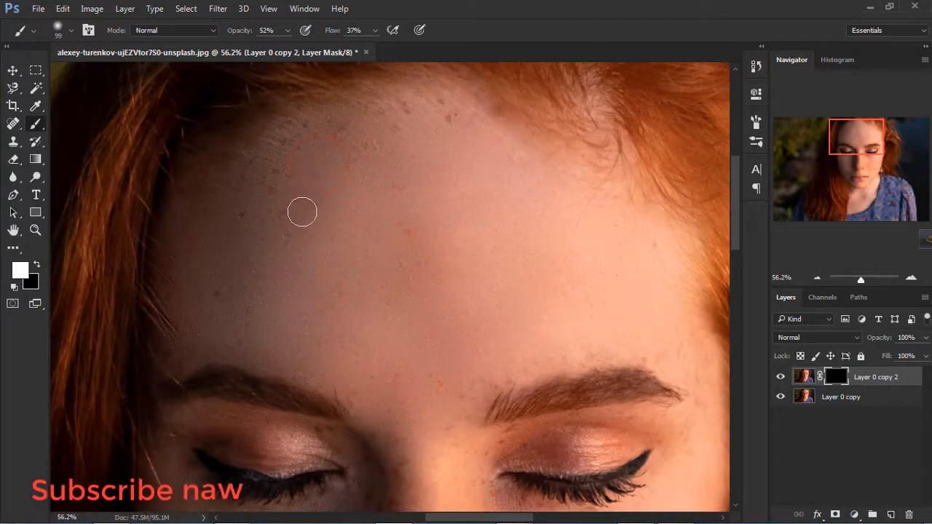
pyautogui.moveTo(293, 178); pyautogui.dragTo(256, 192)
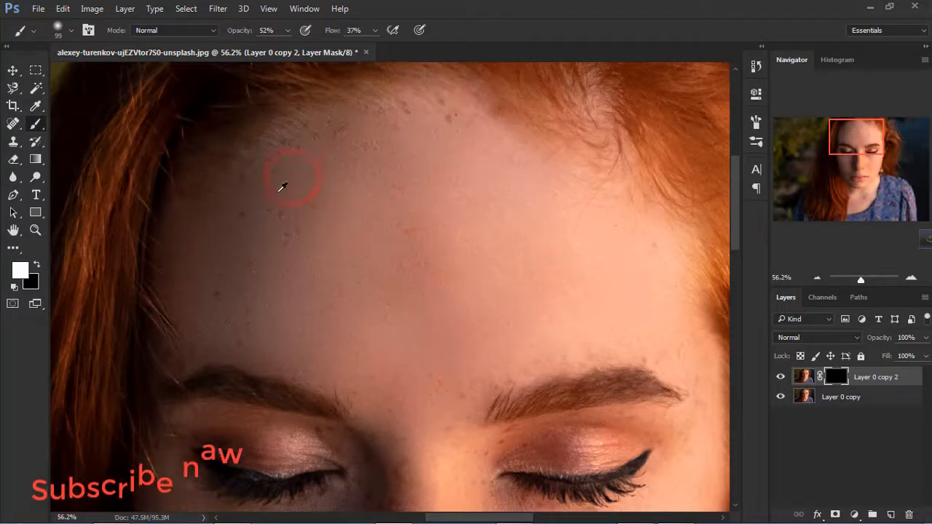
pyautogui.scroll(-1, 283, 188)
pyautogui.moveTo(317, 145); pyautogui.dragTo(301, 171)
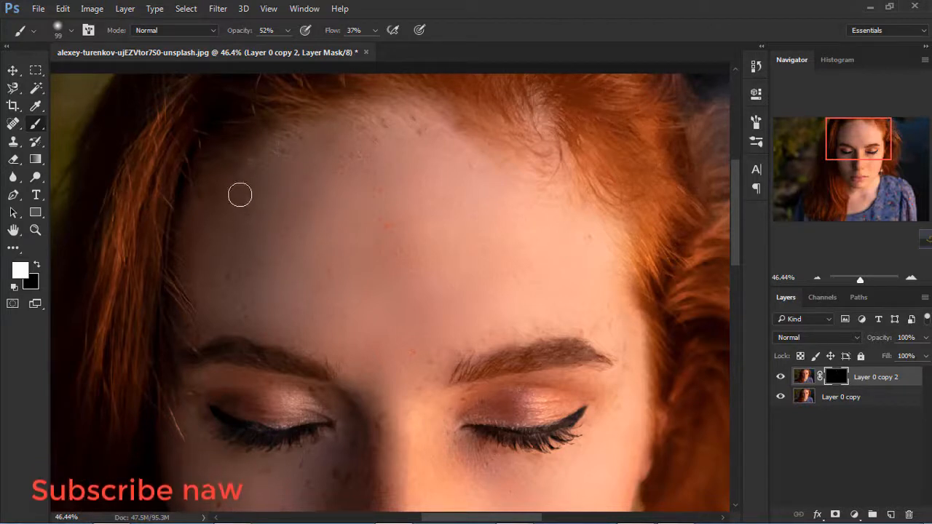
pyautogui.moveTo(364, 189); pyautogui.dragTo(375, 189)
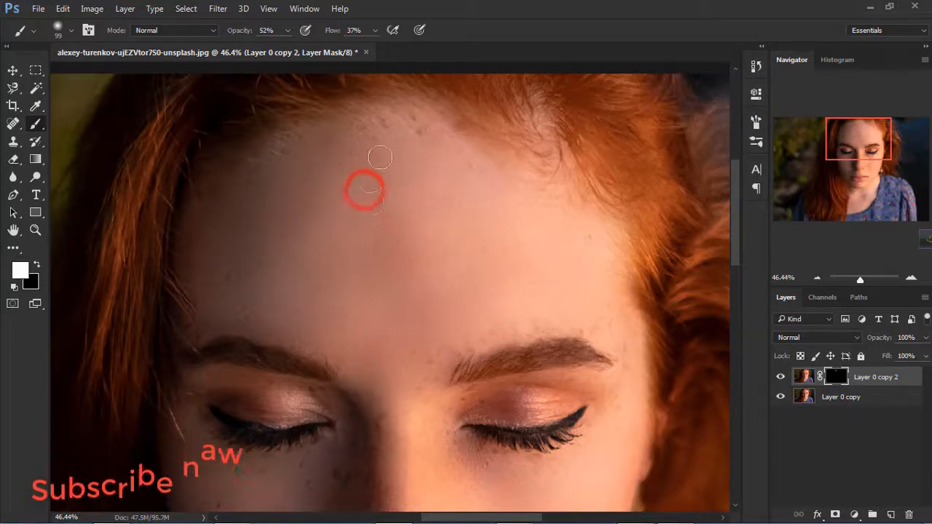
# Paint the mask along the hairline and down the temple on the shadowed side of the forehead.
pyautogui.press('space')
pyautogui.moveTo(407, 150); pyautogui.dragTo(396, 195)
pyautogui.click(414, 182)
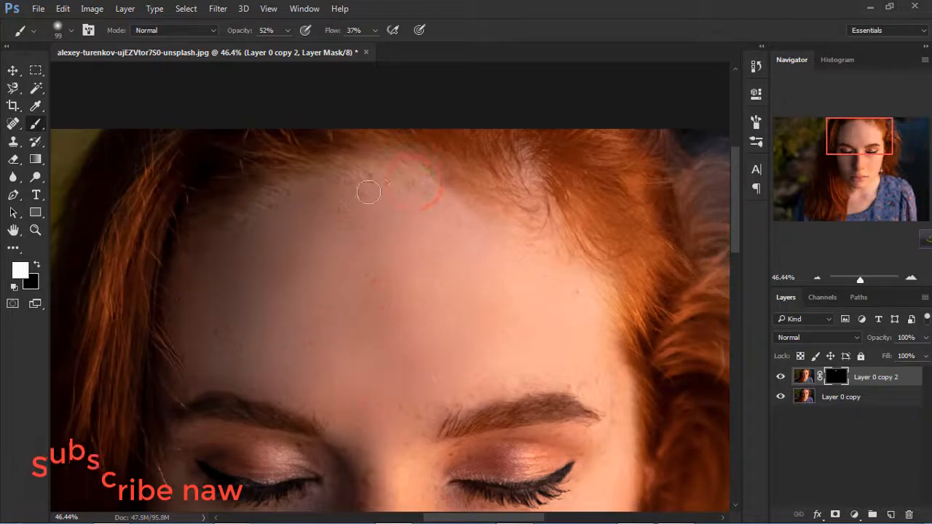
pyautogui.press('space')
pyautogui.moveTo(282, 261); pyautogui.dragTo(339, 197)
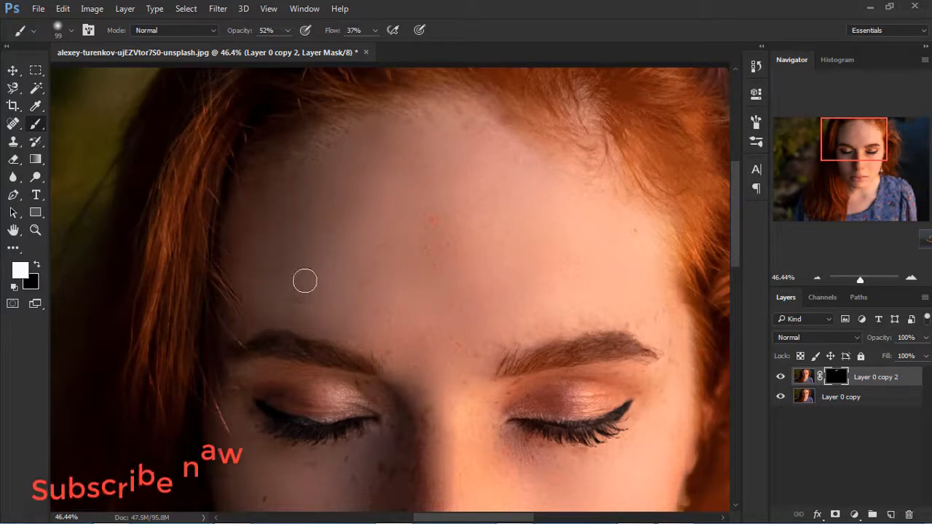
pyautogui.press('space')
pyautogui.moveTo(312, 230); pyautogui.dragTo(305, 270)
pyautogui.click(288, 253)
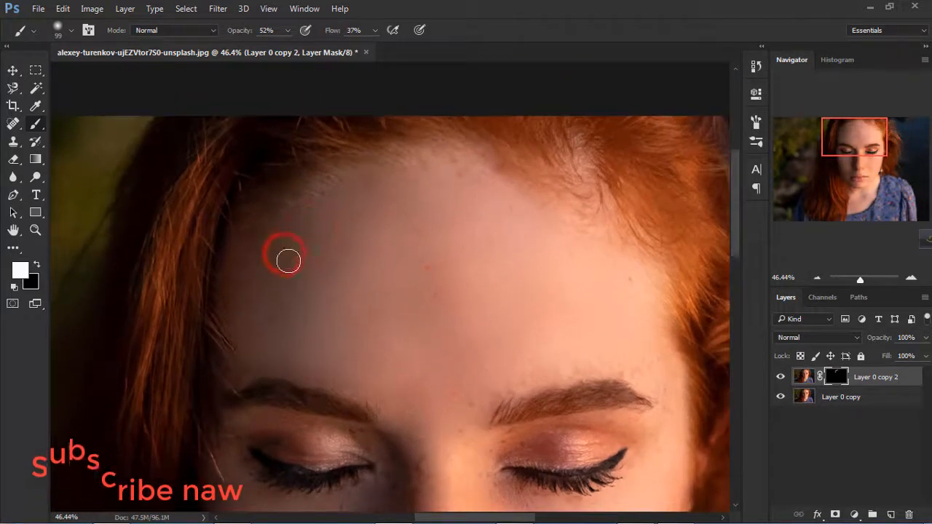
pyautogui.moveTo(331, 226); pyautogui.dragTo(317, 279)
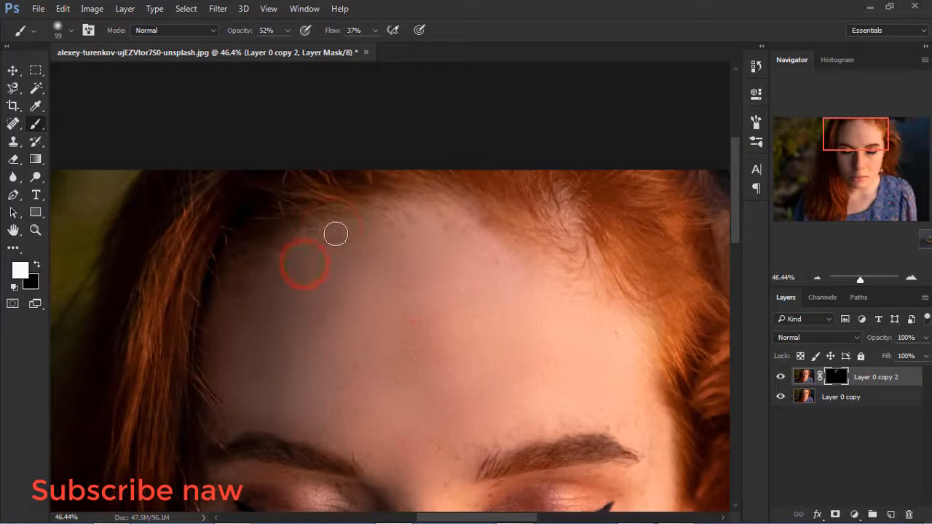
# Paint the mask over the middle of the forehead down to the skin between the eyebrows.
pyautogui.moveTo(356, 325); pyautogui.dragTo(349, 254)
pyautogui.click(369, 267)
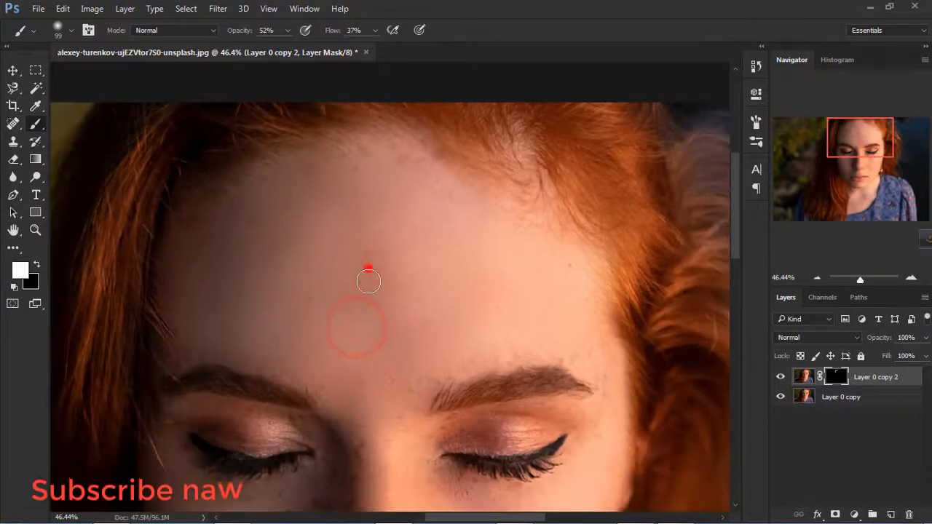
pyautogui.moveTo(347, 325); pyautogui.dragTo(287, 202)
pyautogui.moveTo(387, 253)
pyautogui.mouseDown()
pyautogui.moveTo(347, 224)
pyautogui.moveTo(355, 208)
pyautogui.moveTo(364, 222)
pyautogui.mouseUp()
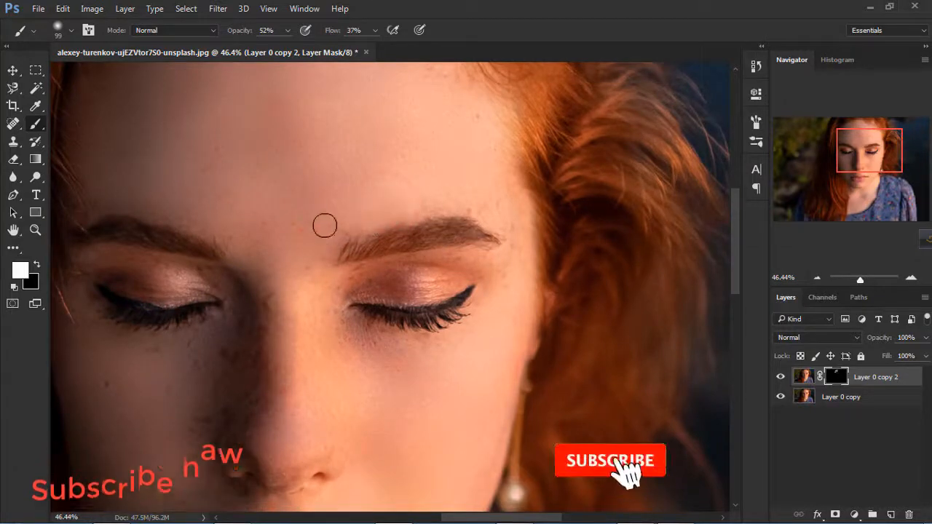
# Paint the mask over the nose and the neighbouring cheek skin, including the shadowed cheek.
pyautogui.moveTo(303, 297); pyautogui.dragTo(315, 213)
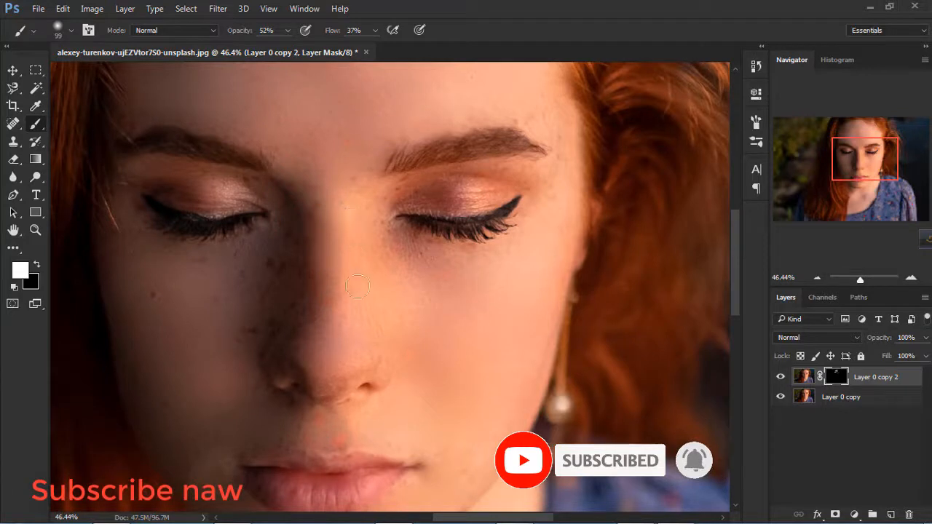
pyautogui.moveTo(323, 279); pyautogui.dragTo(368, 252)
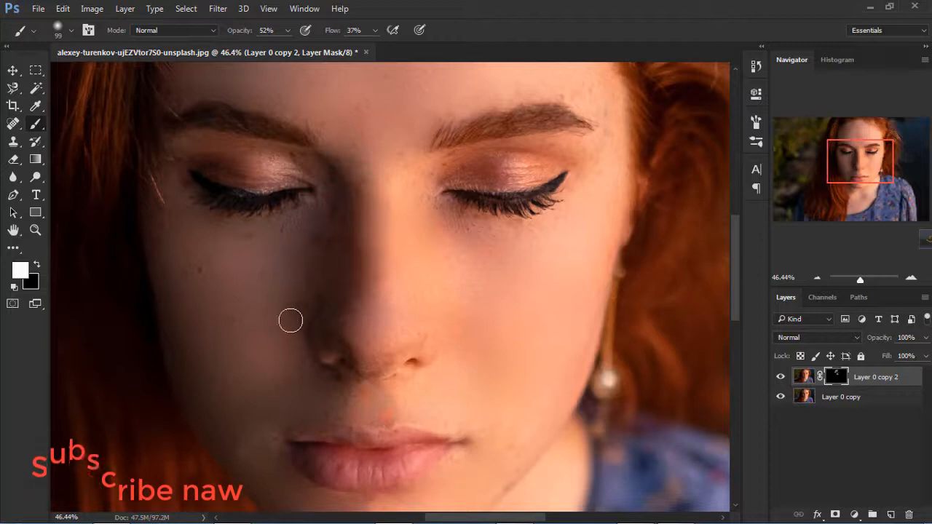
pyautogui.click(257, 295)
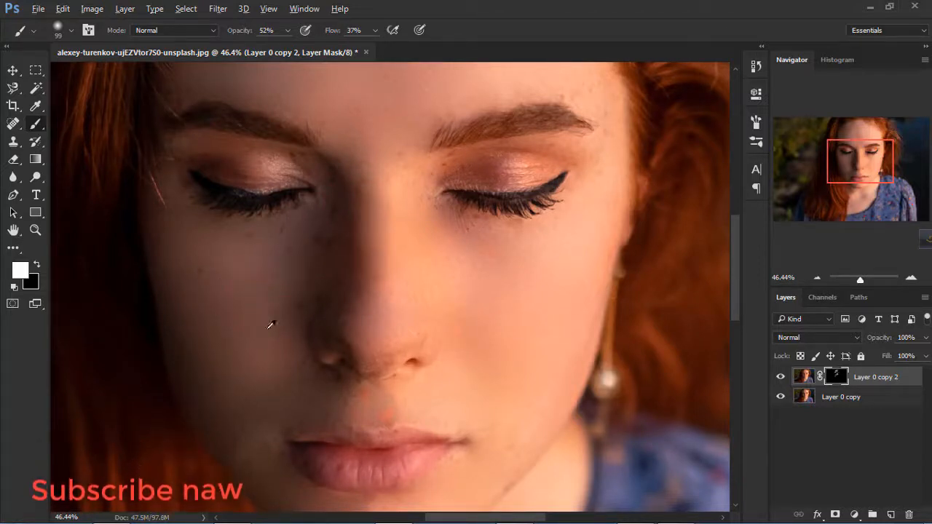
pyautogui.scroll(-2, 271, 324)
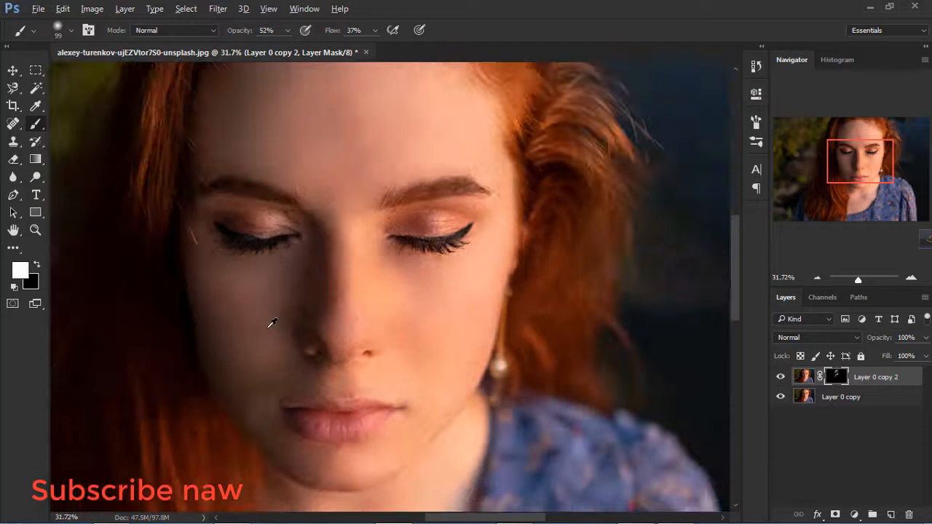